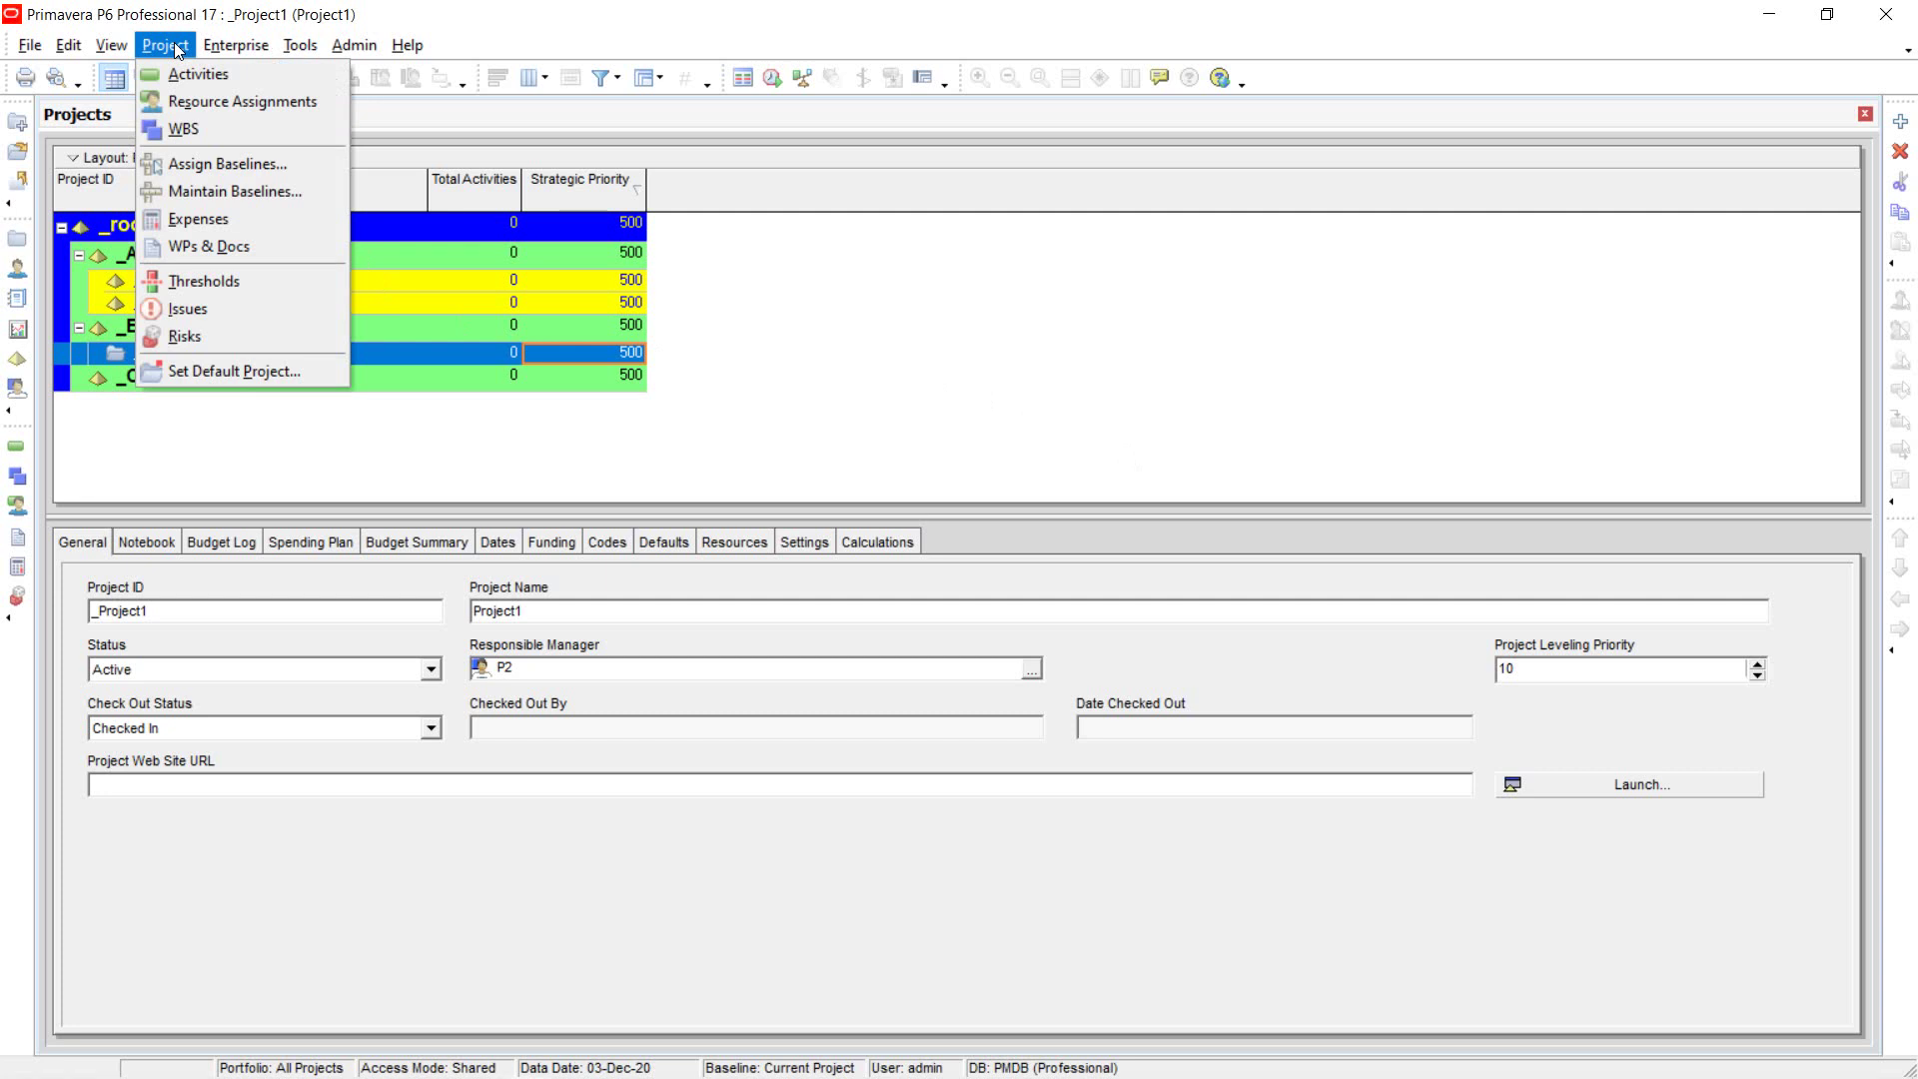
Open the WBS view for Project1.
click(794, 300)
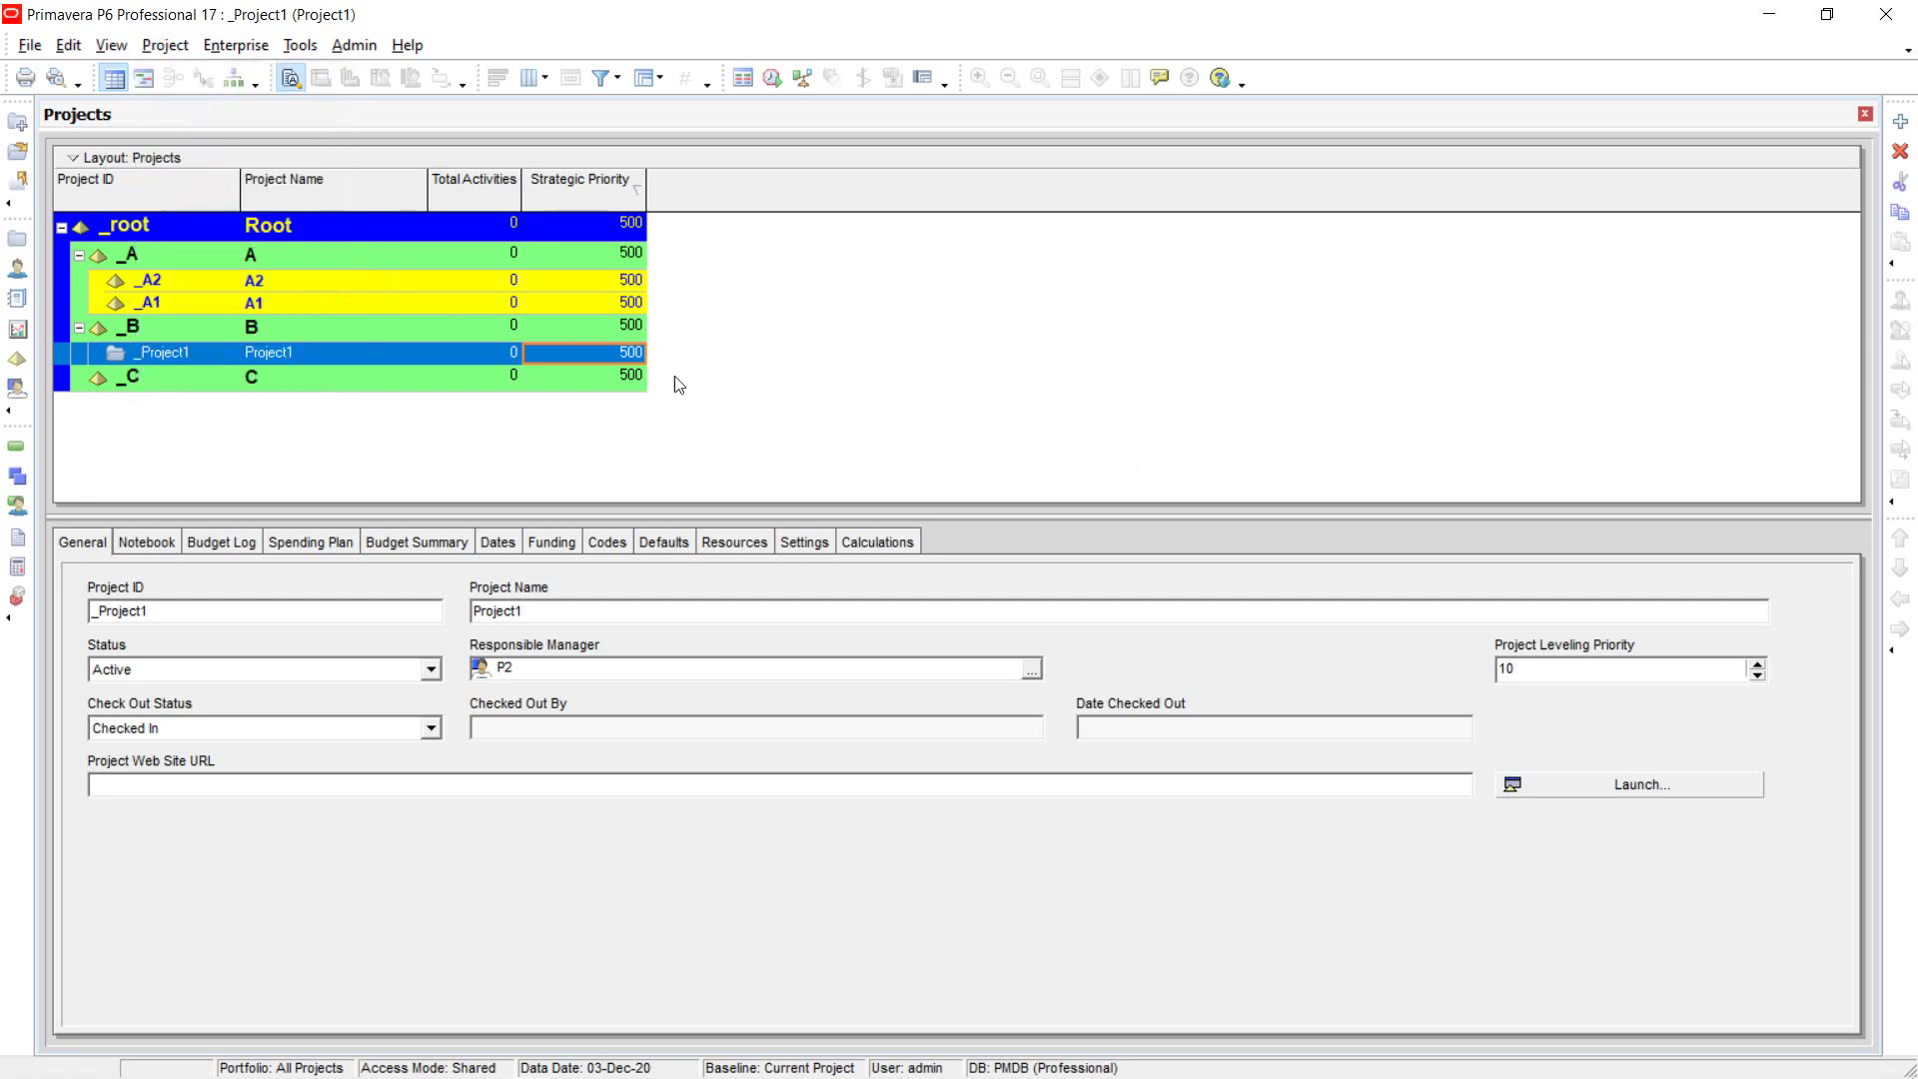
click(19, 480)
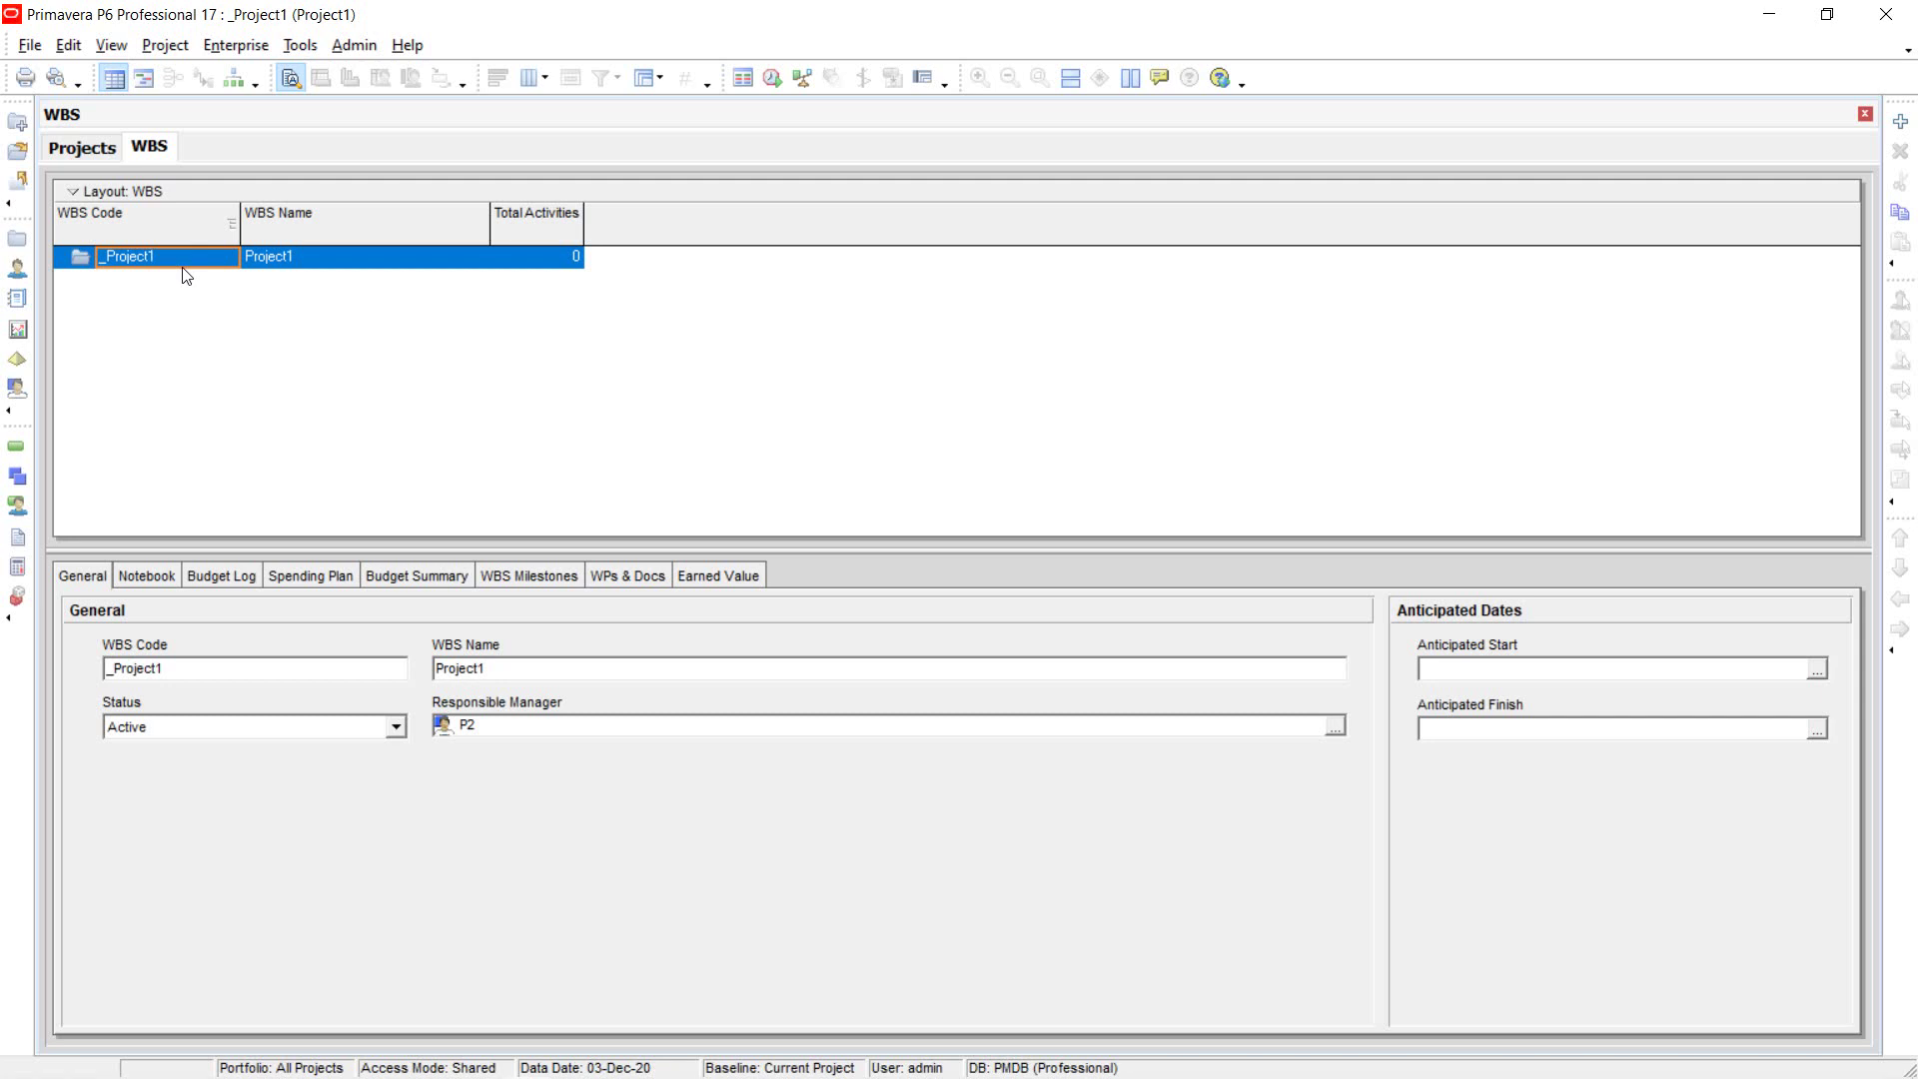
right_click(123, 264)
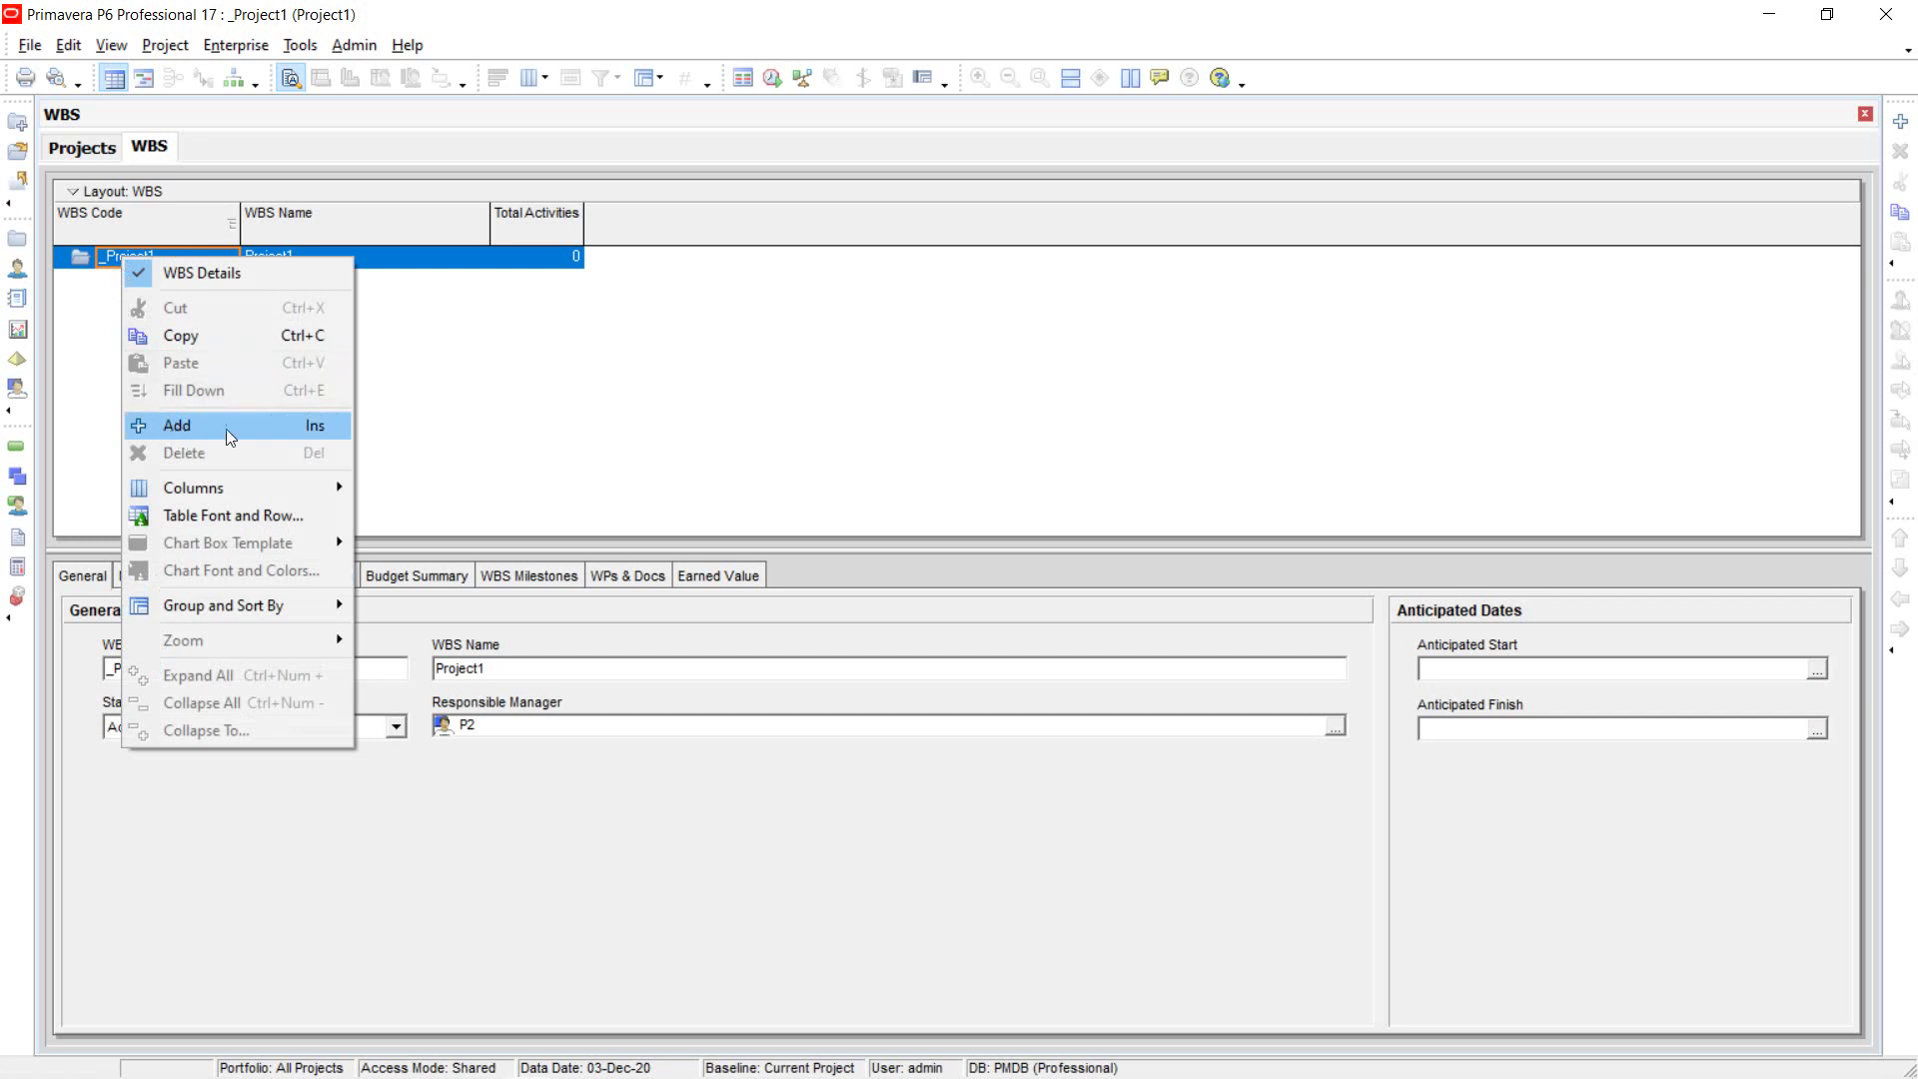
click(467, 330)
right_click(128, 291)
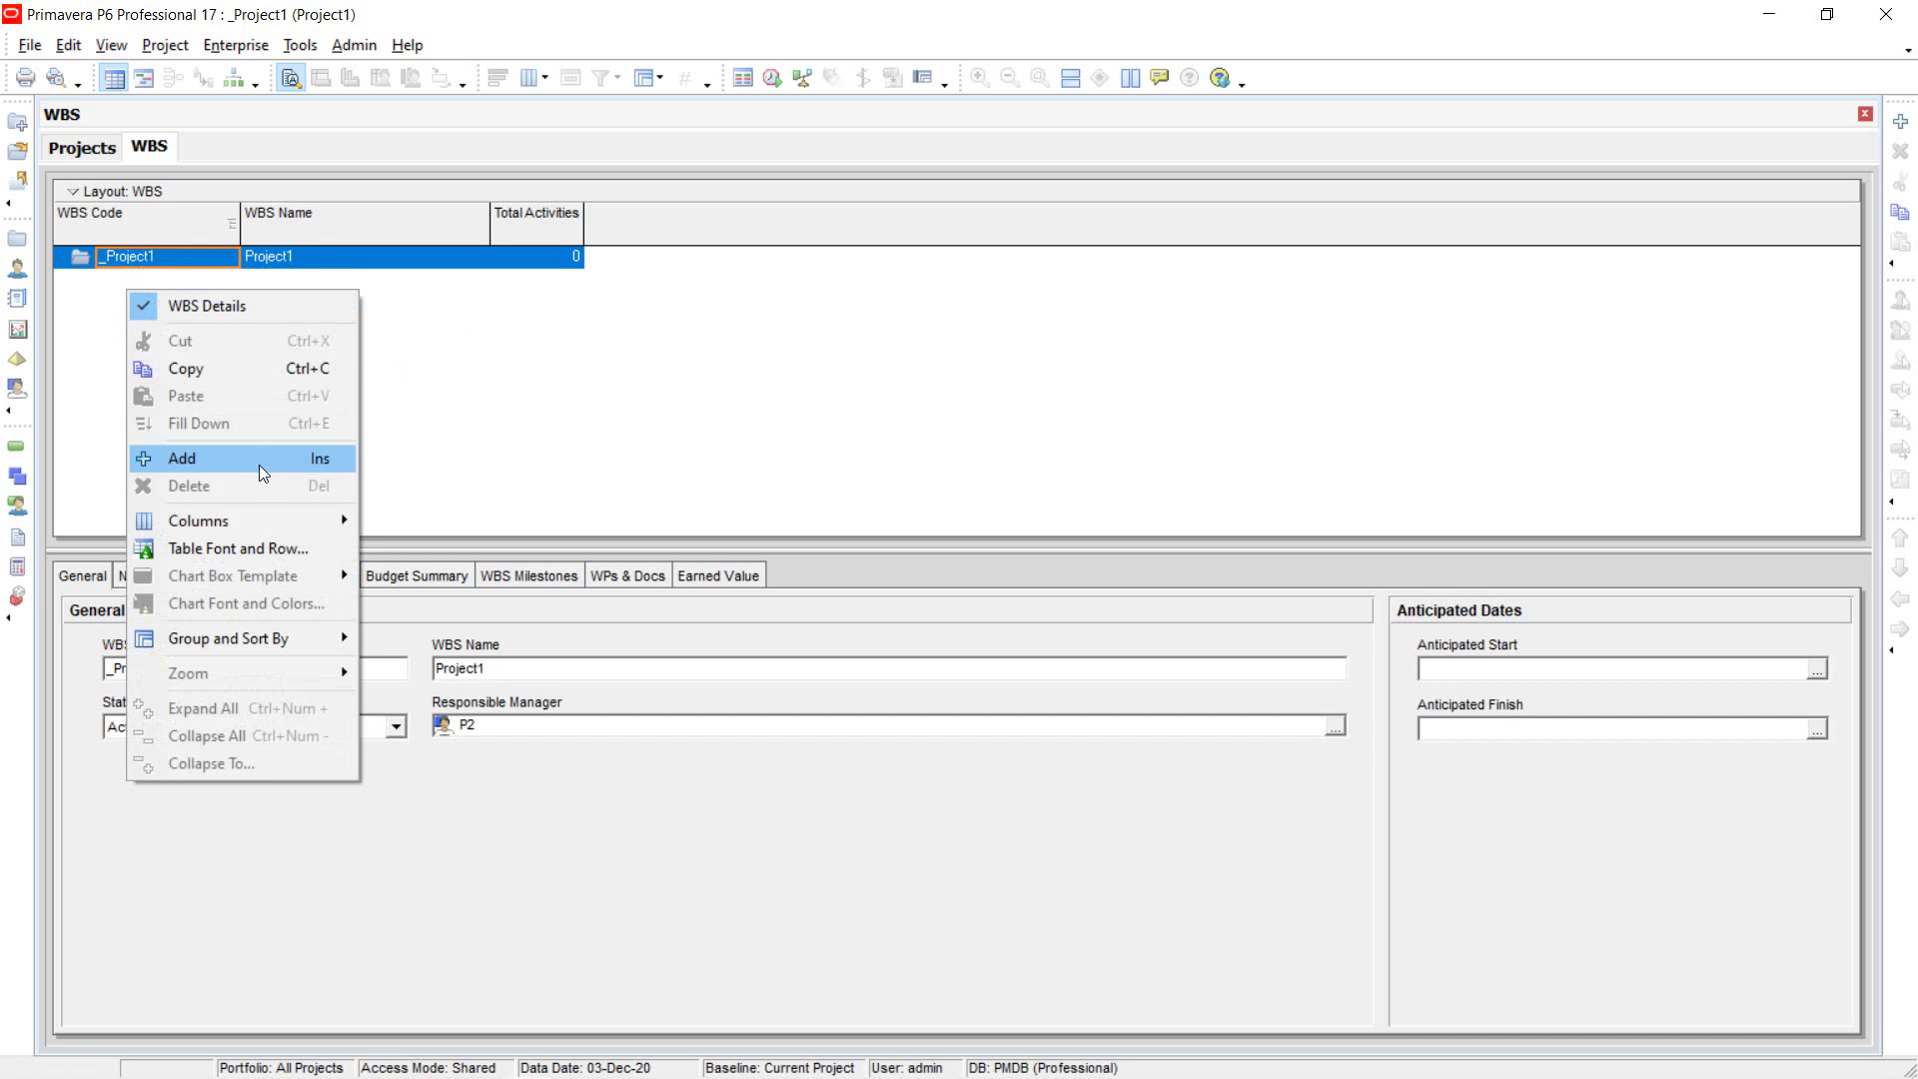
click(404, 410)
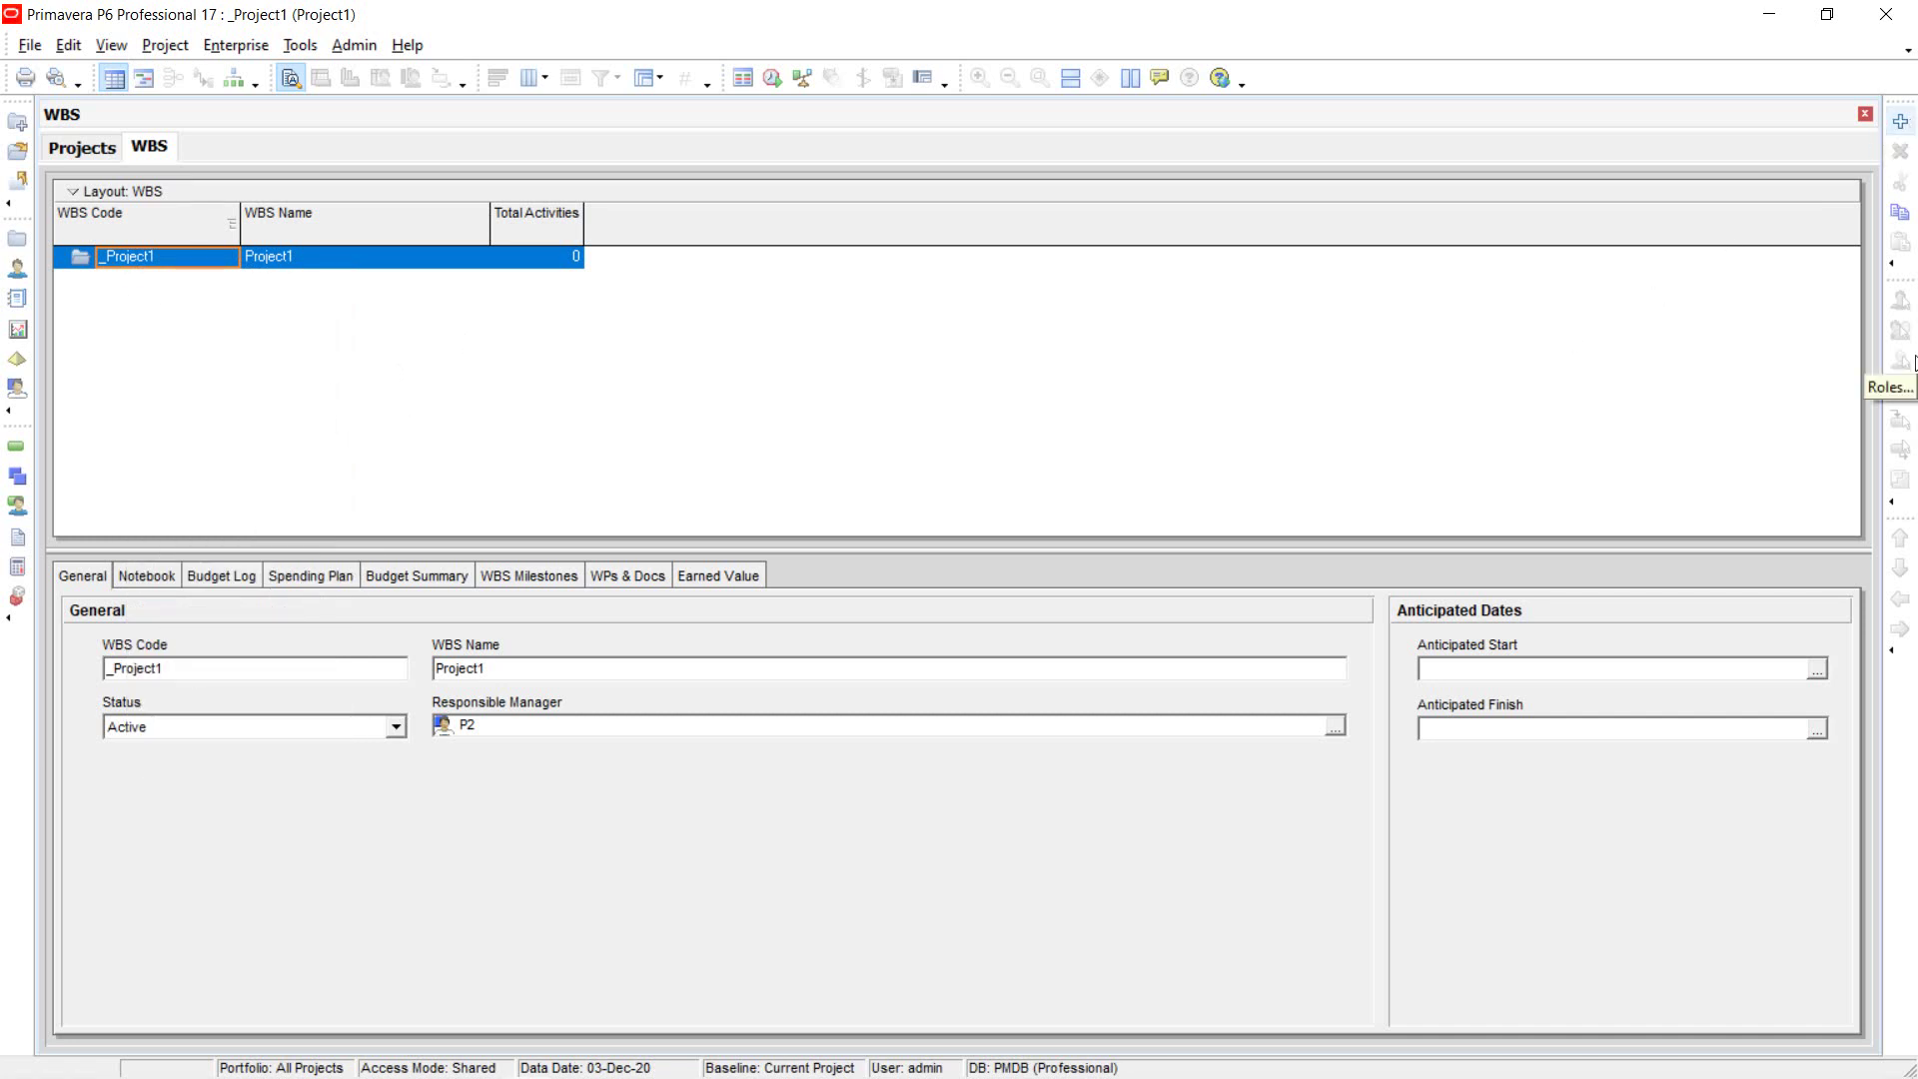
Add a WBS element under Project1 and name it S1.
click(1902, 125)
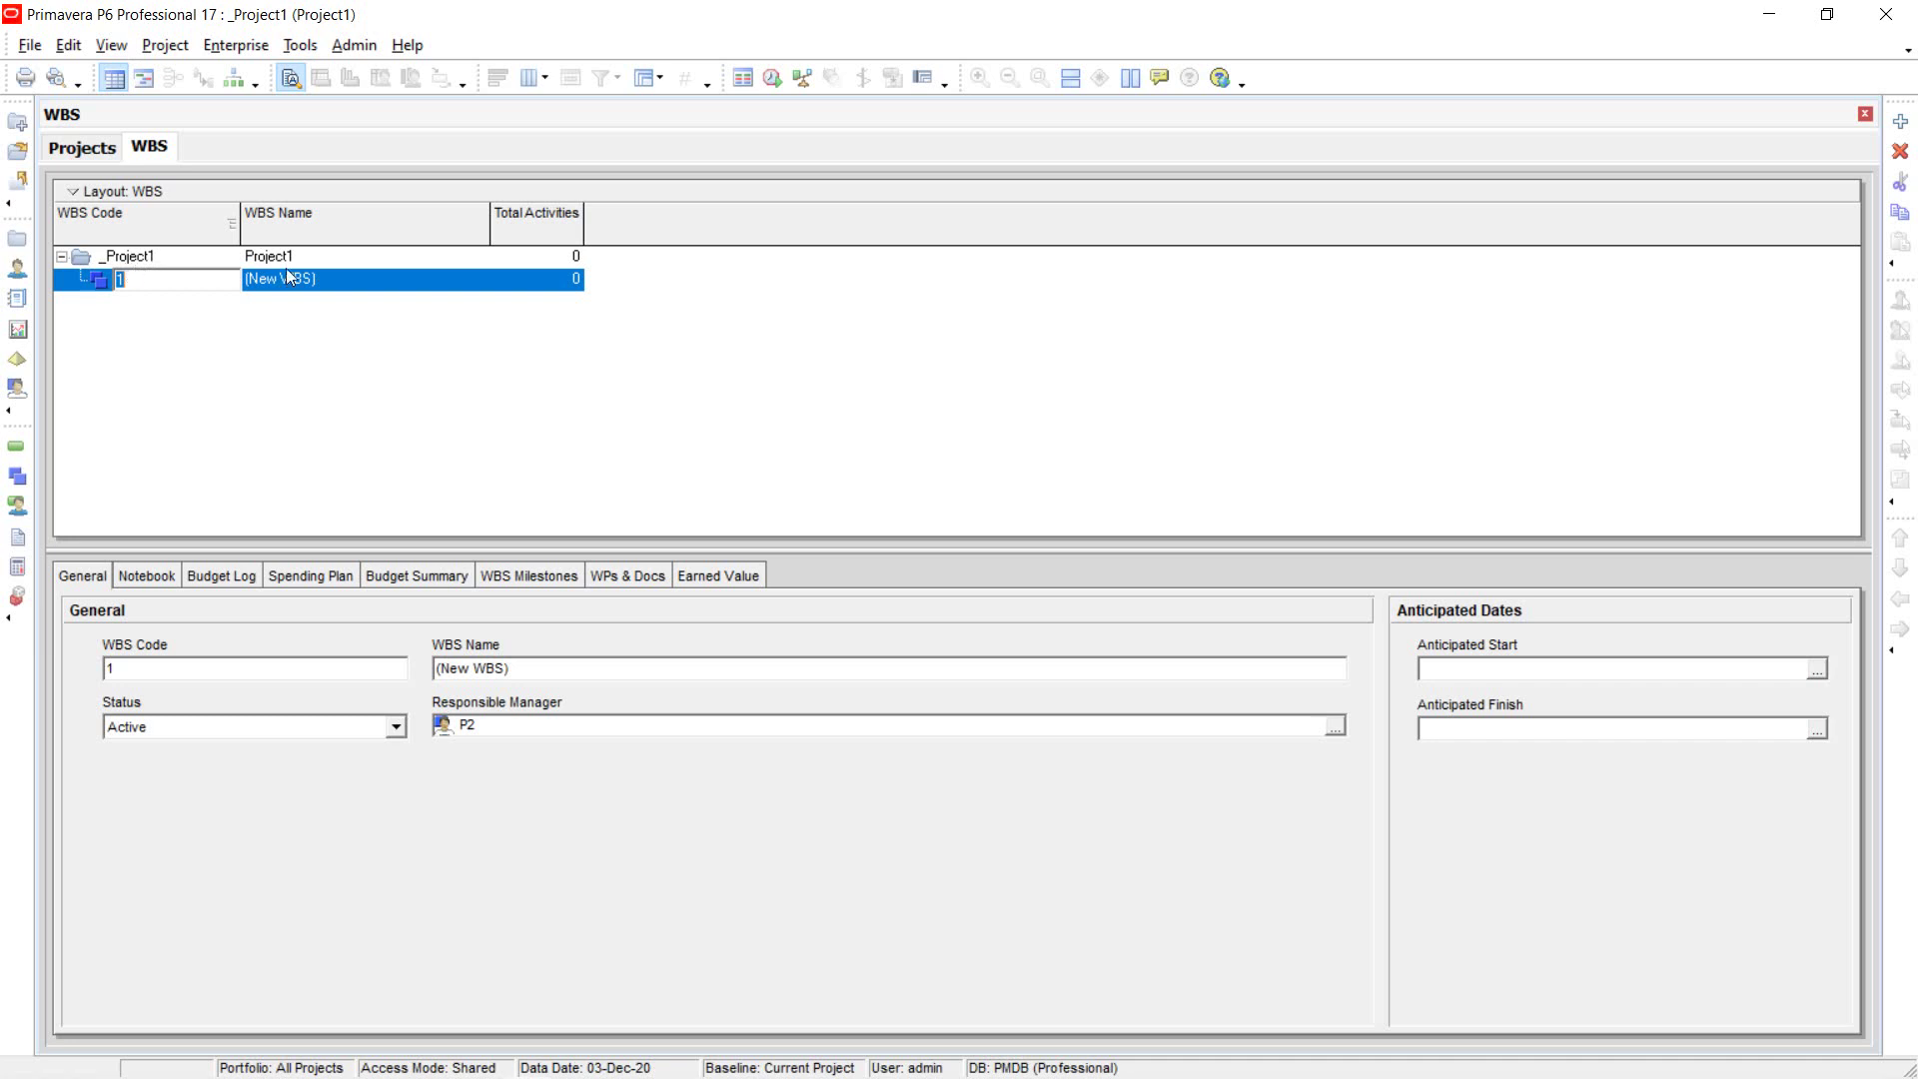
click(374, 289)
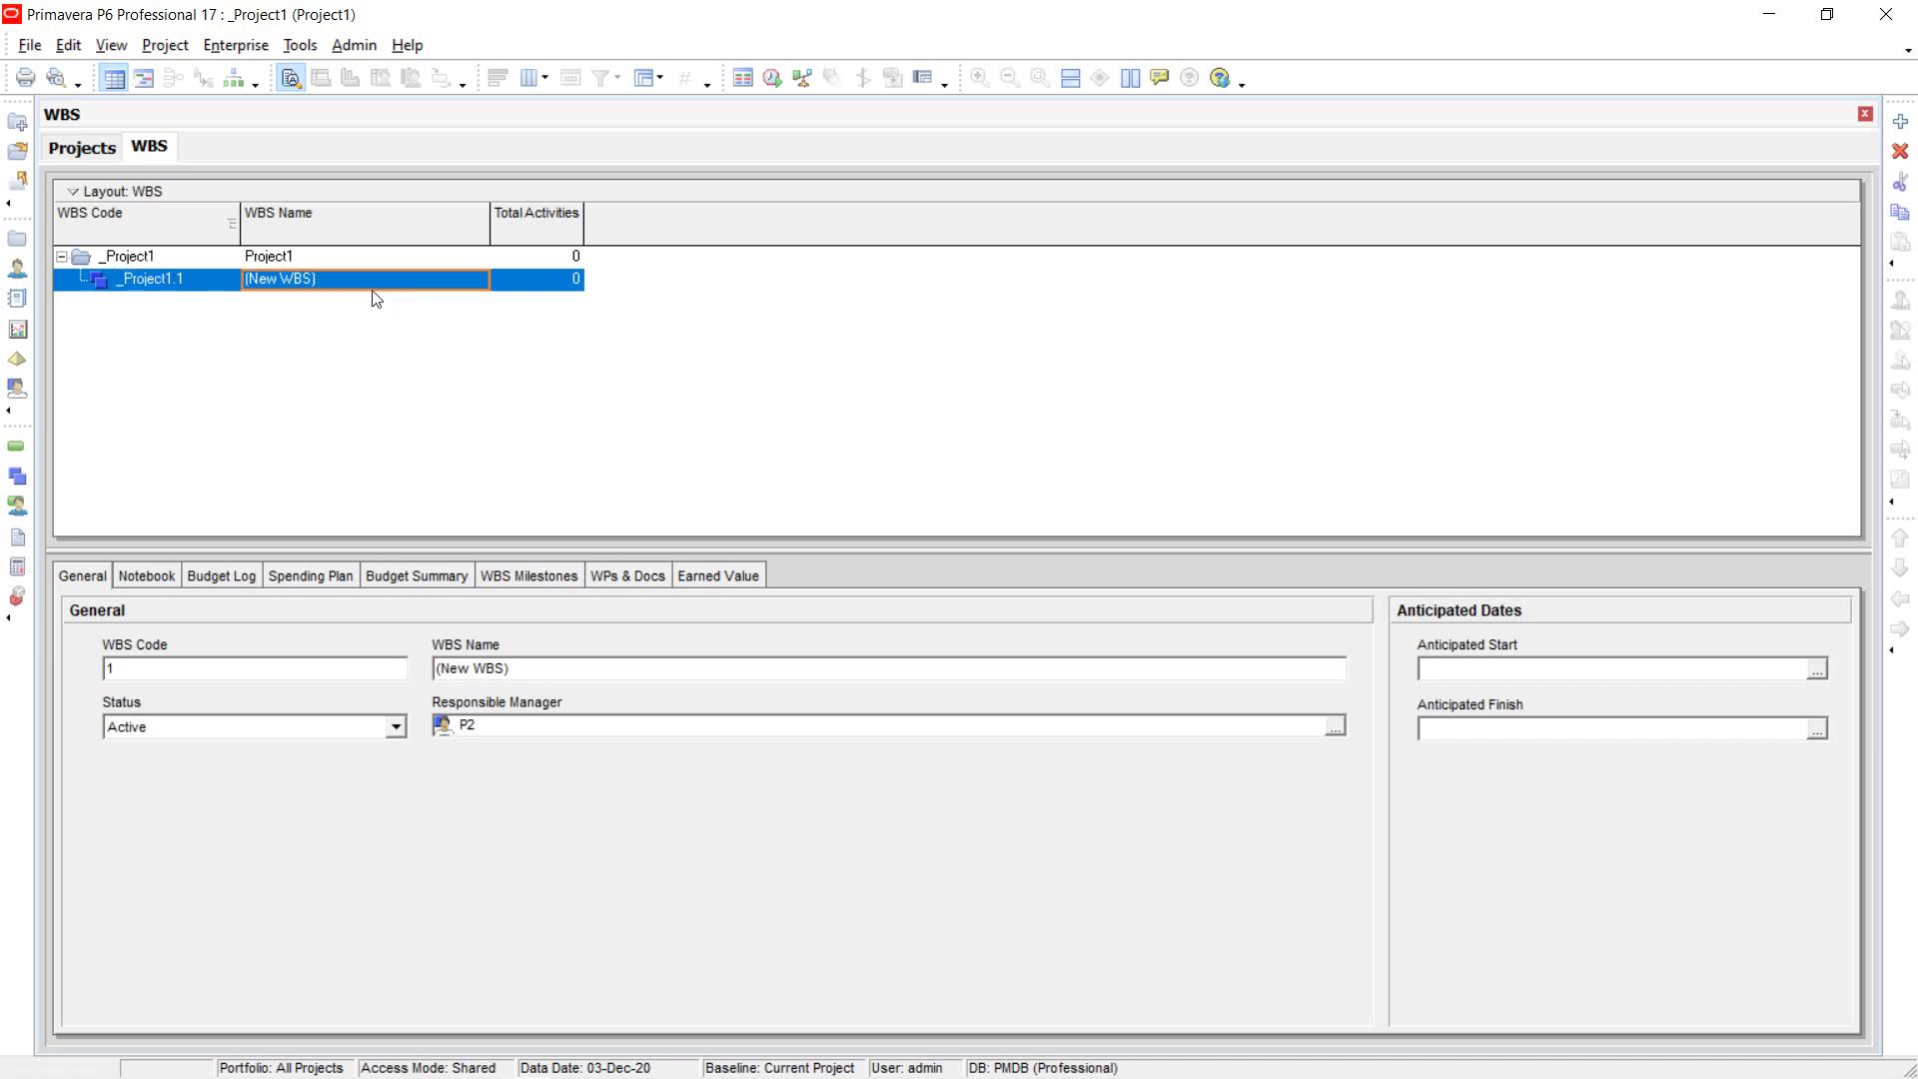
click(349, 284)
drag(343, 279, 256, 283)
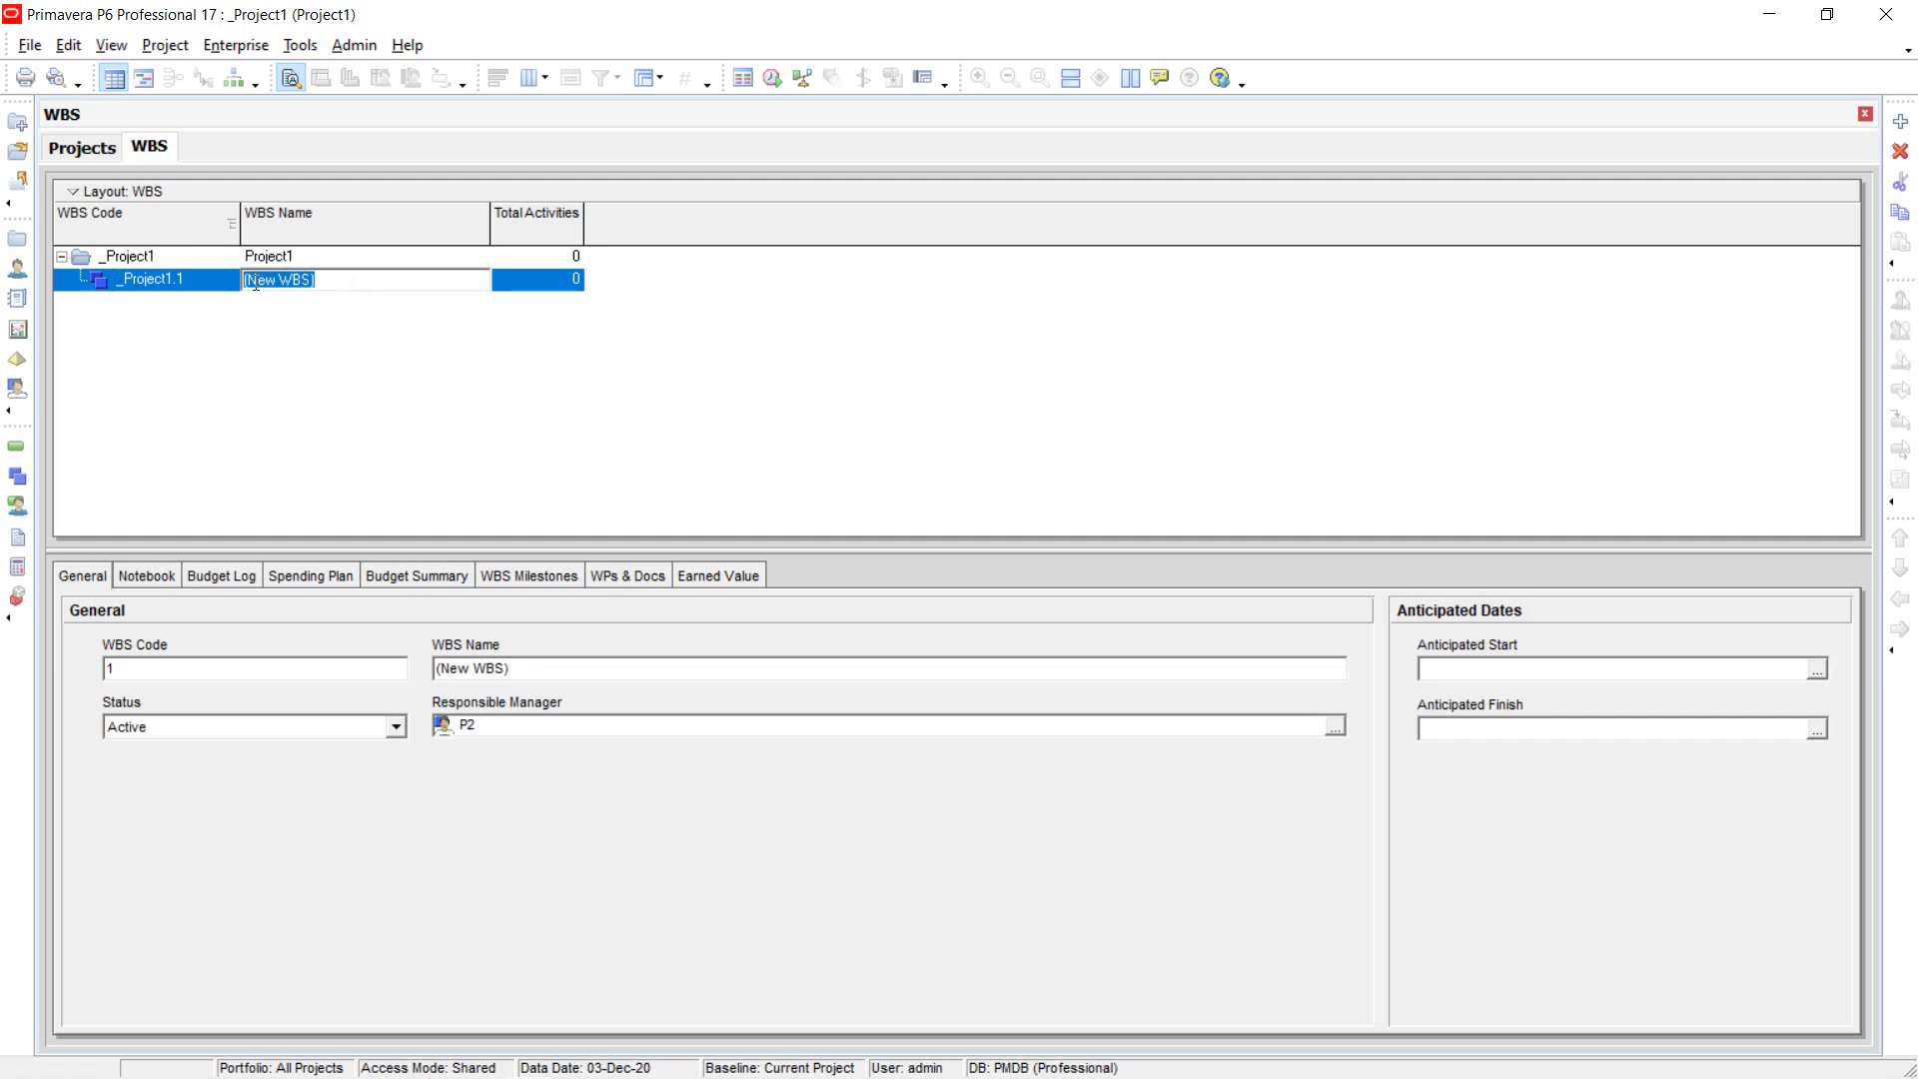
text(S1)
key(Return)
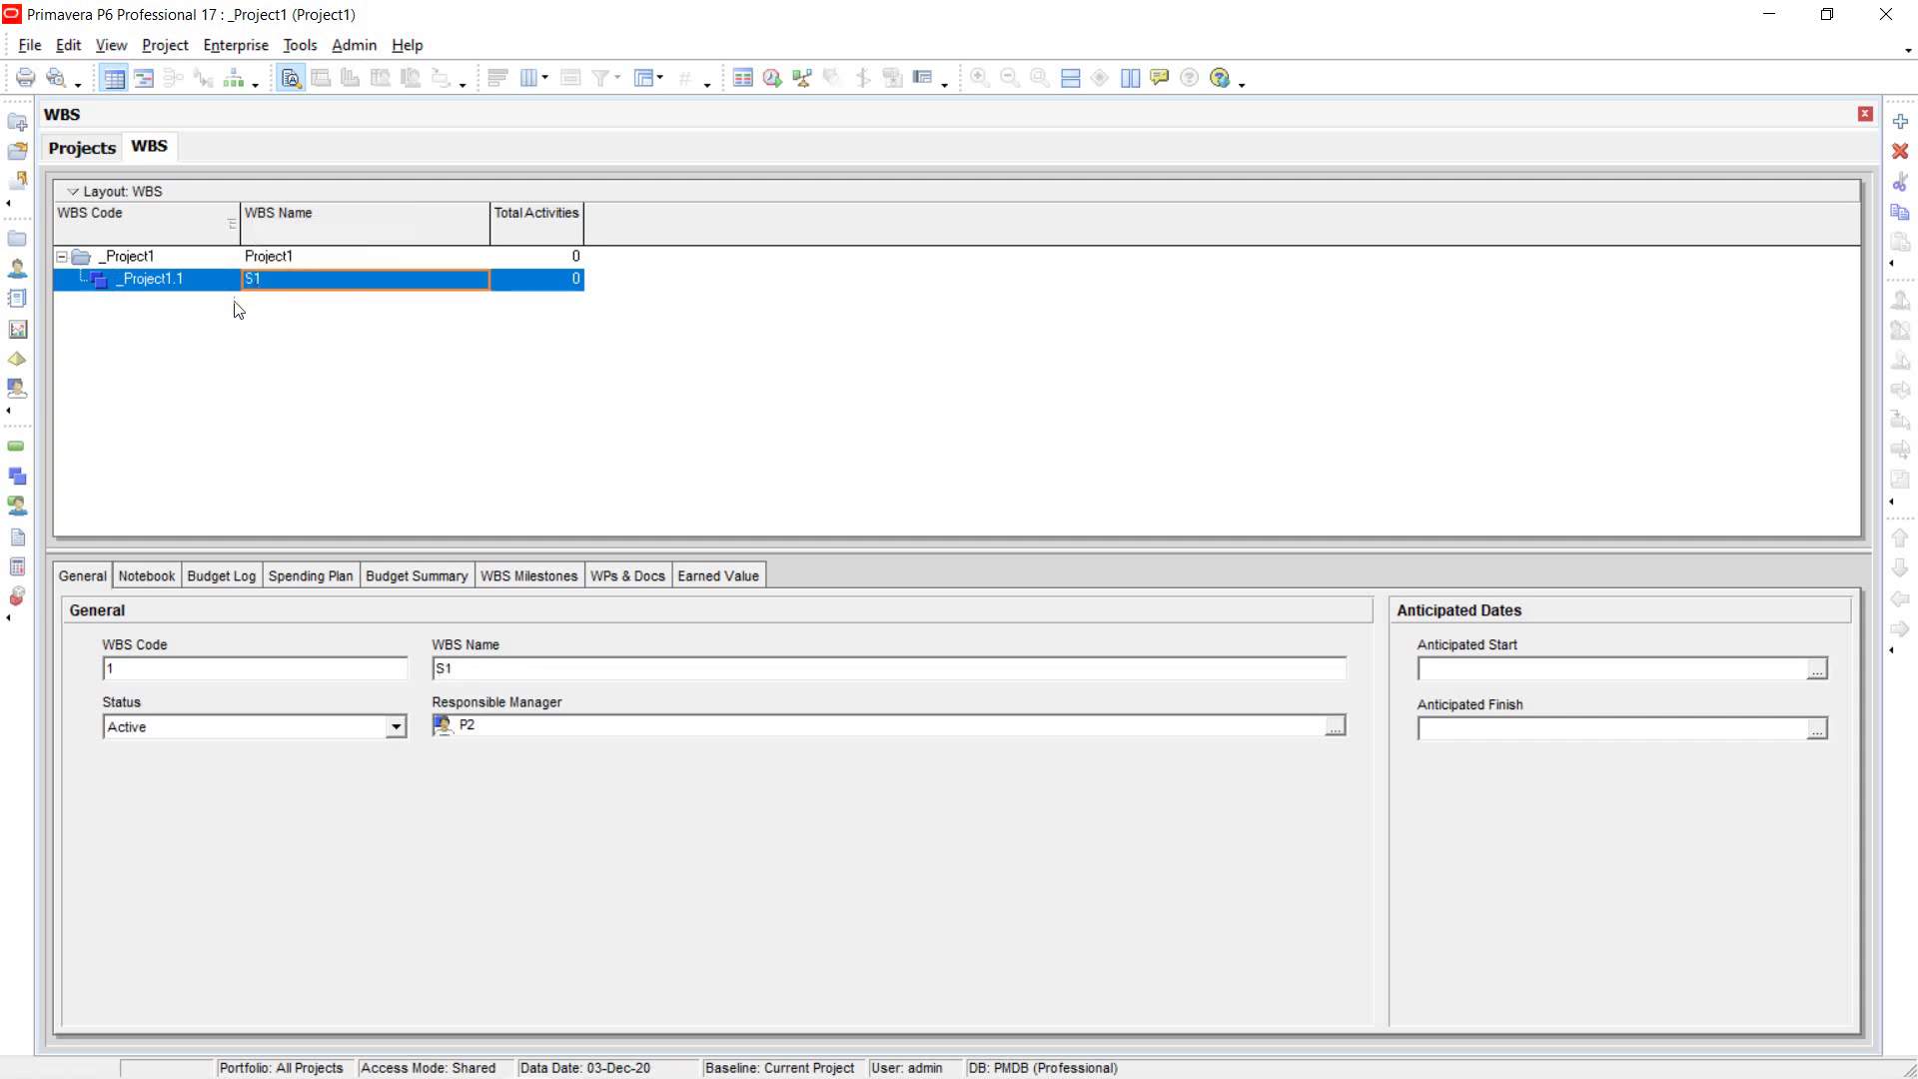
Add a second WBS element directly under Project1 and name it S2.
click(120, 257)
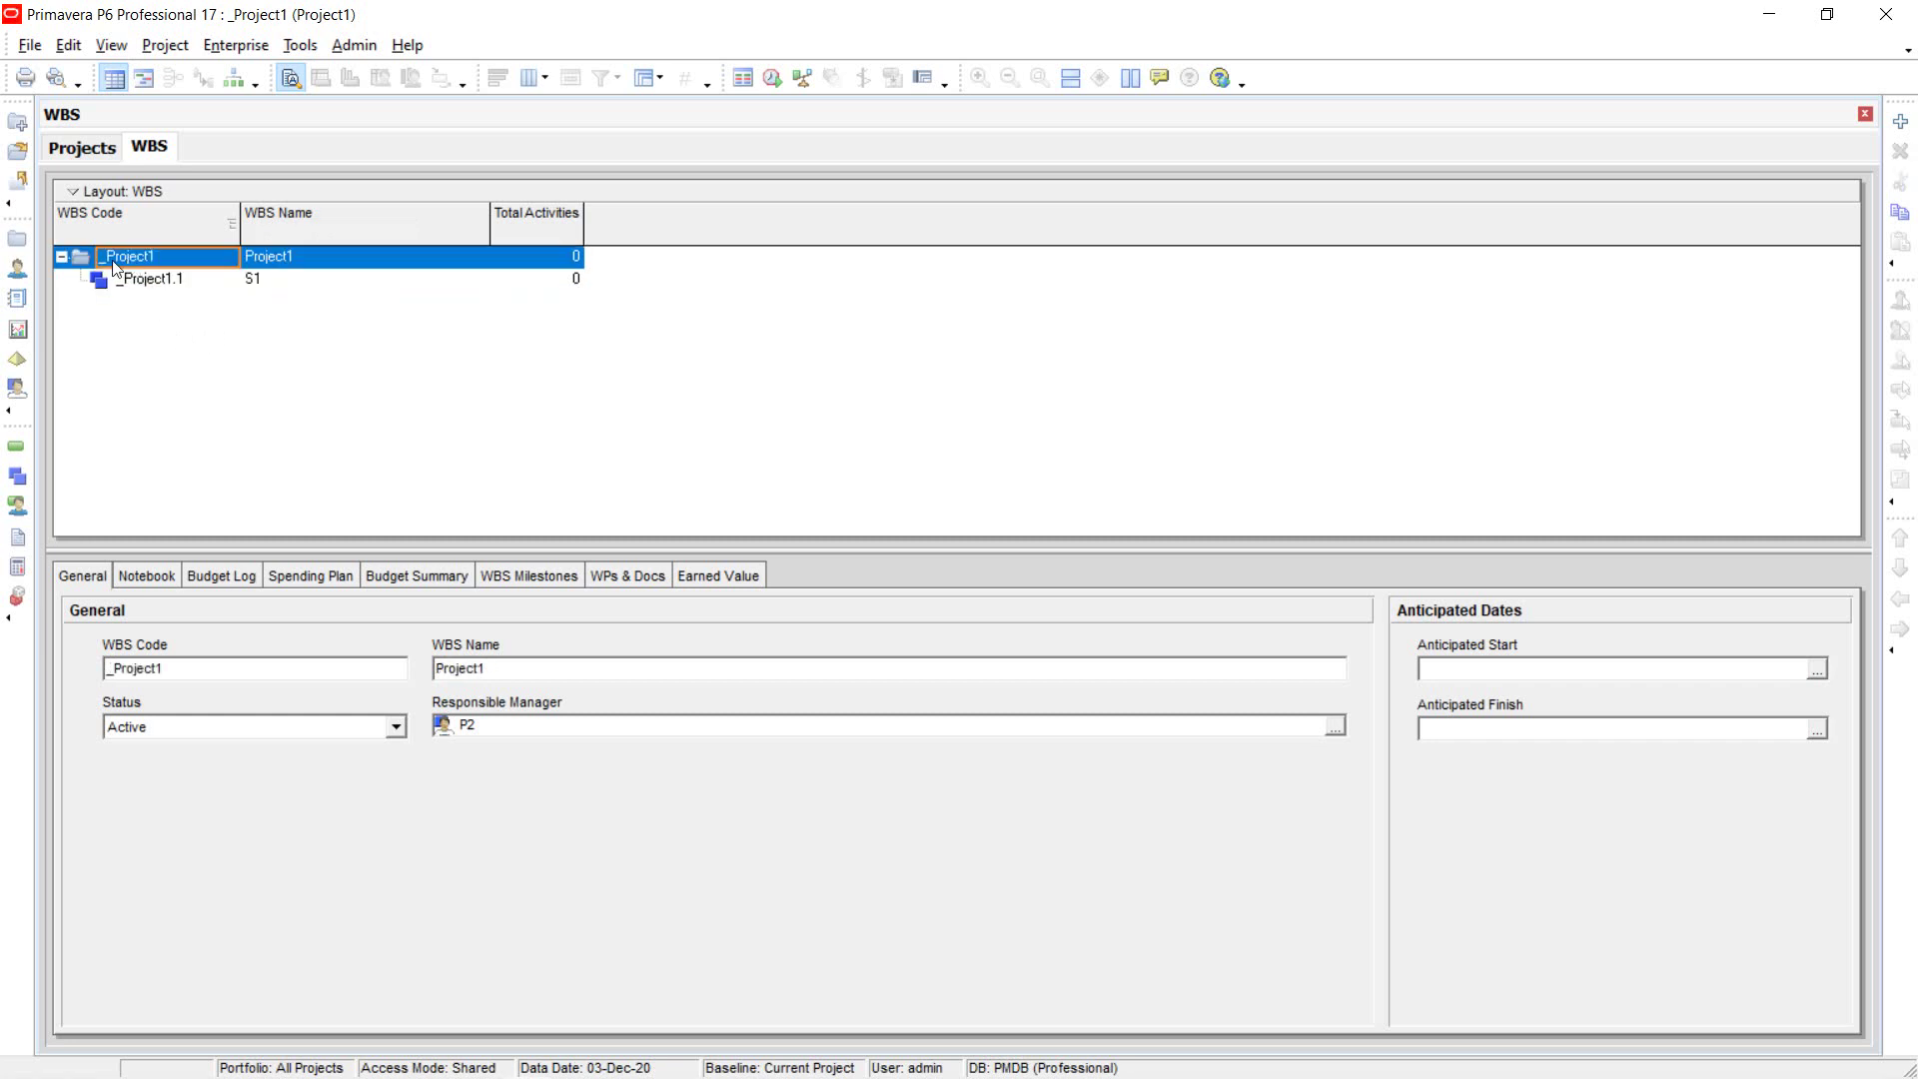
right_click(130, 258)
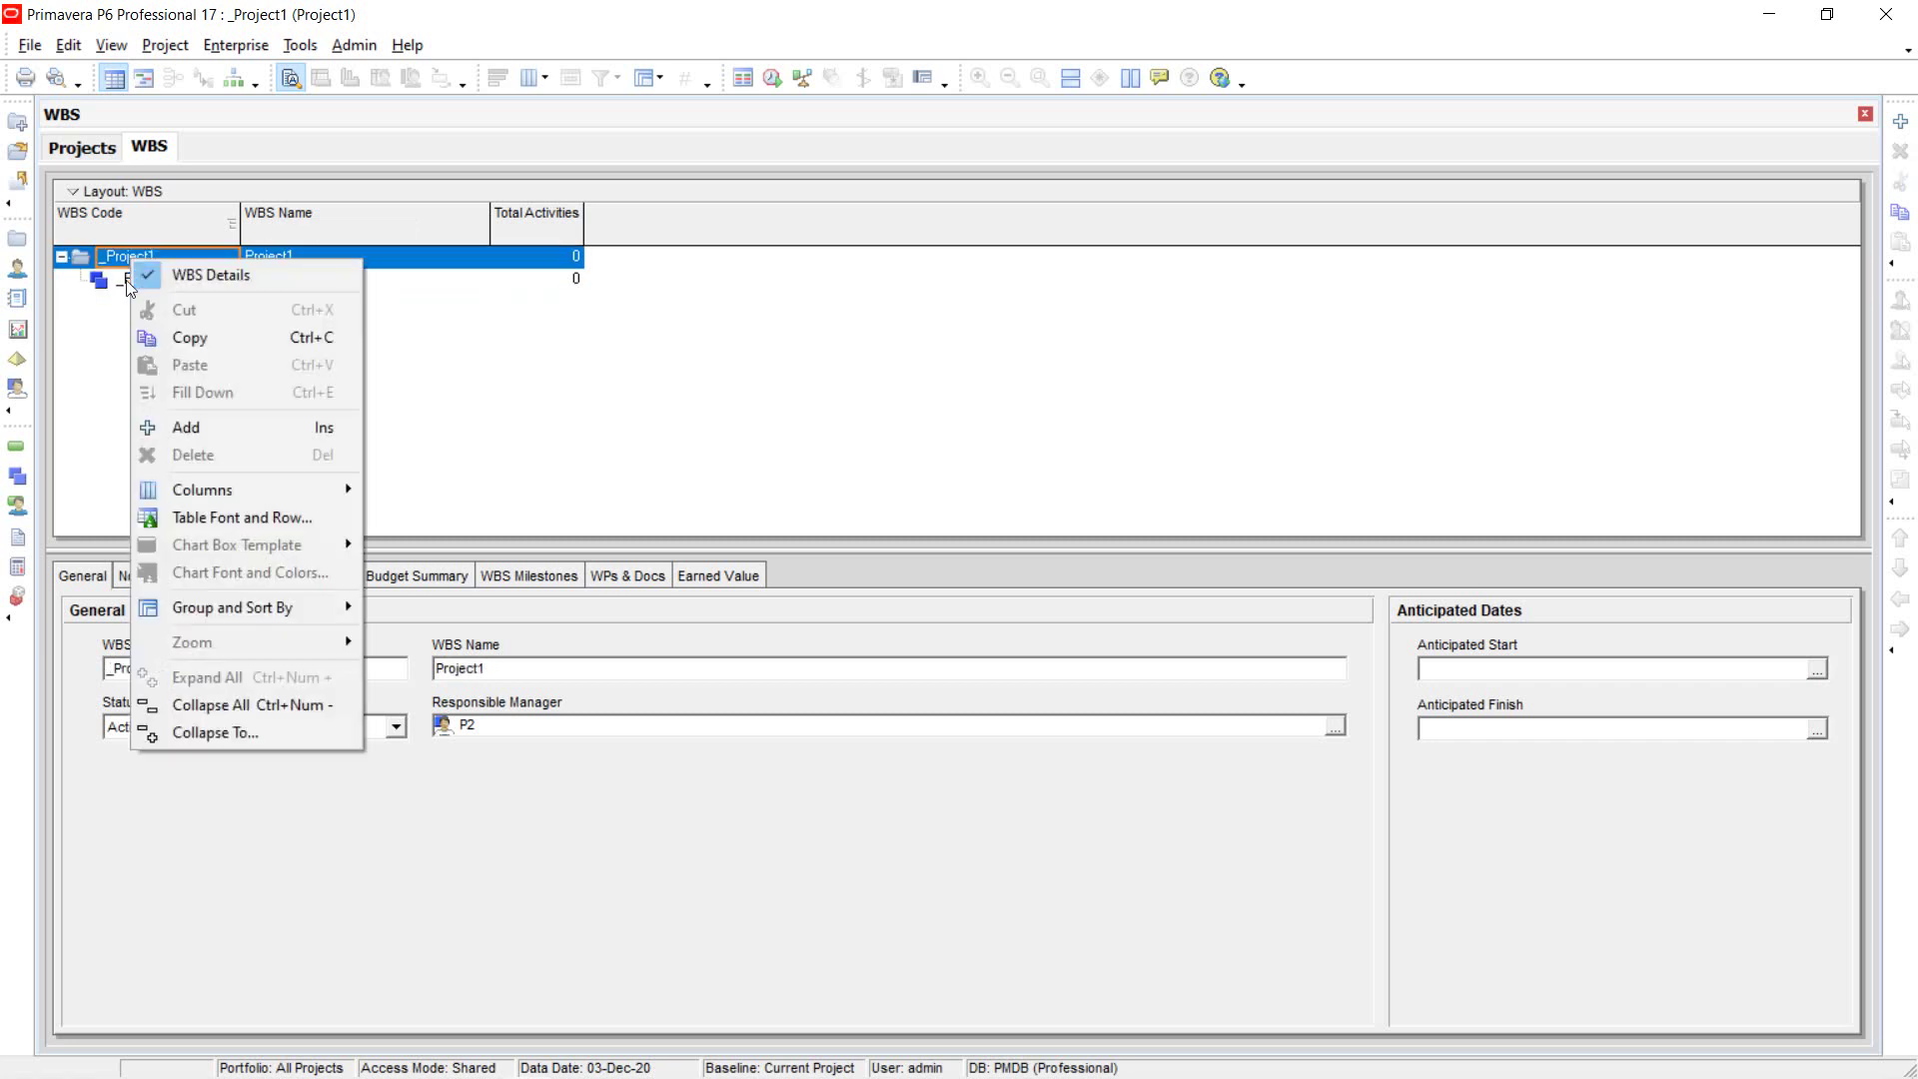
click(186, 429)
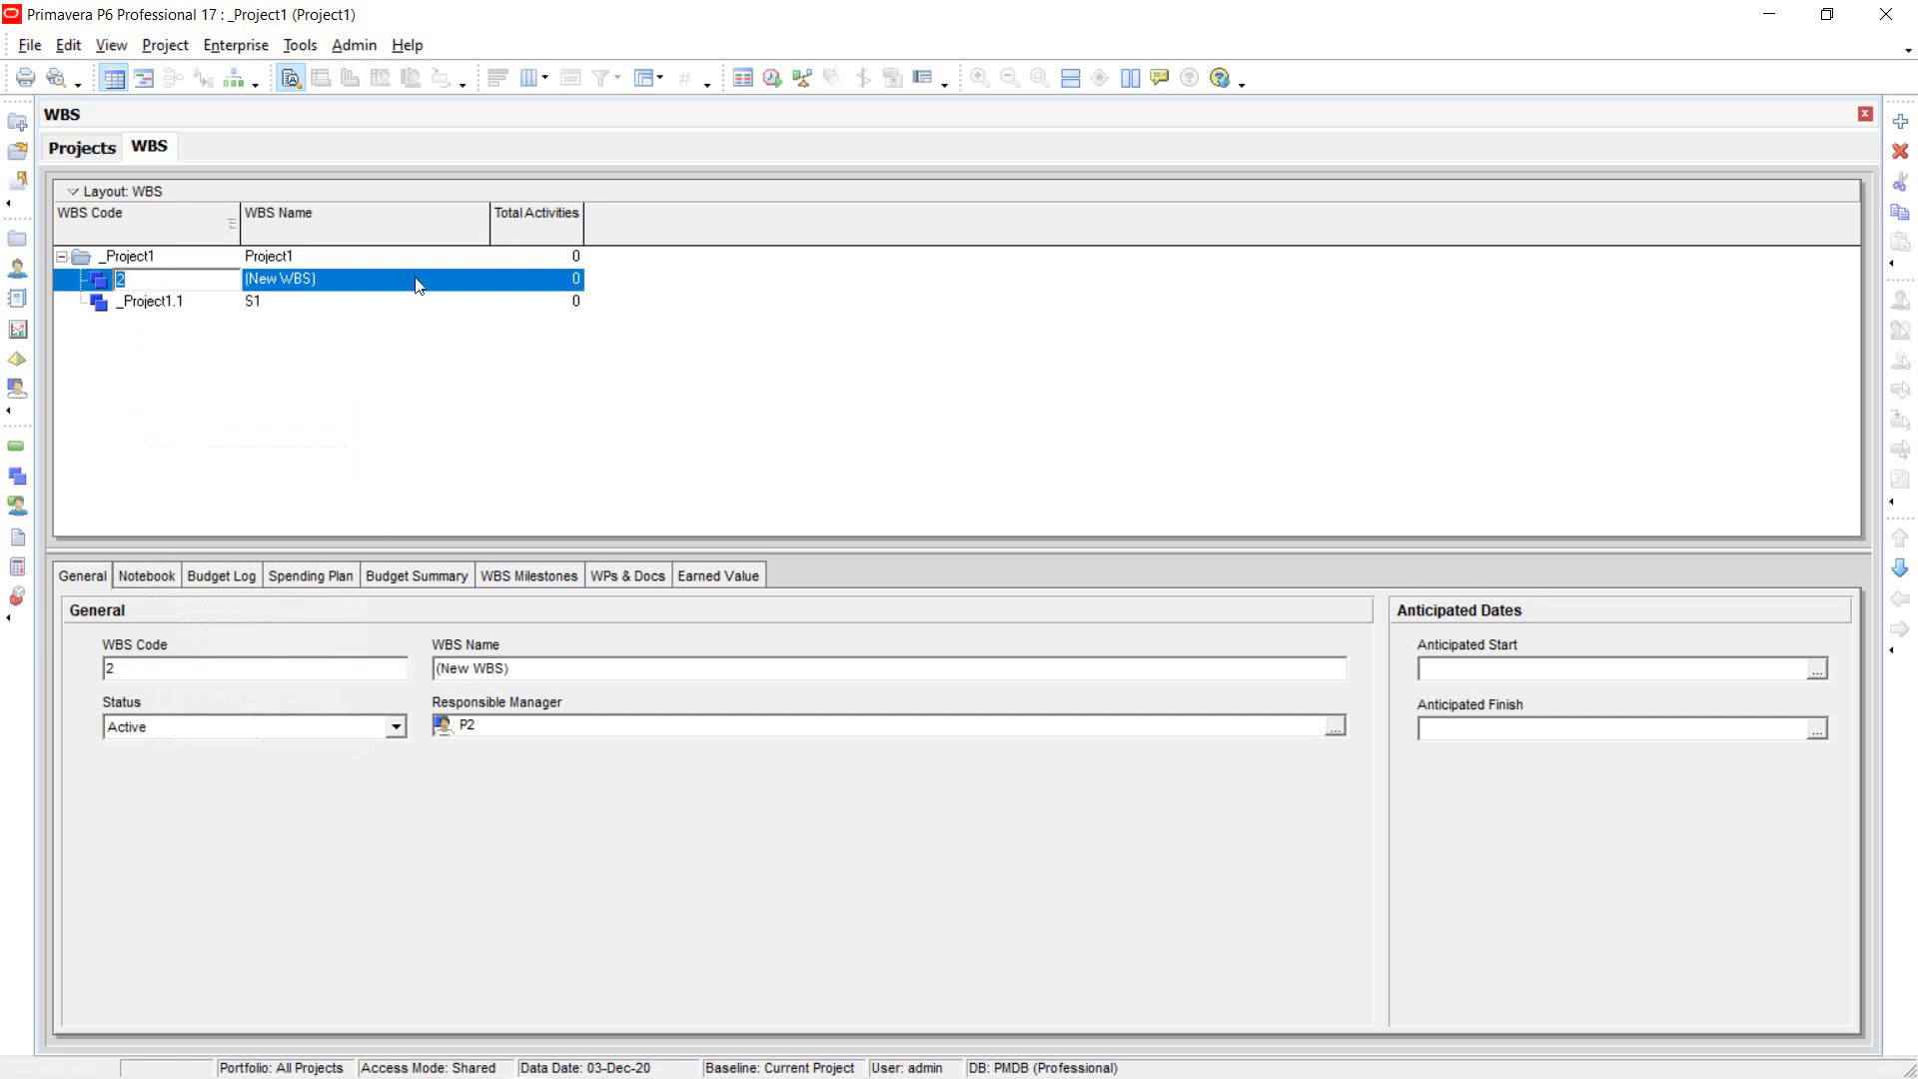
click(370, 279)
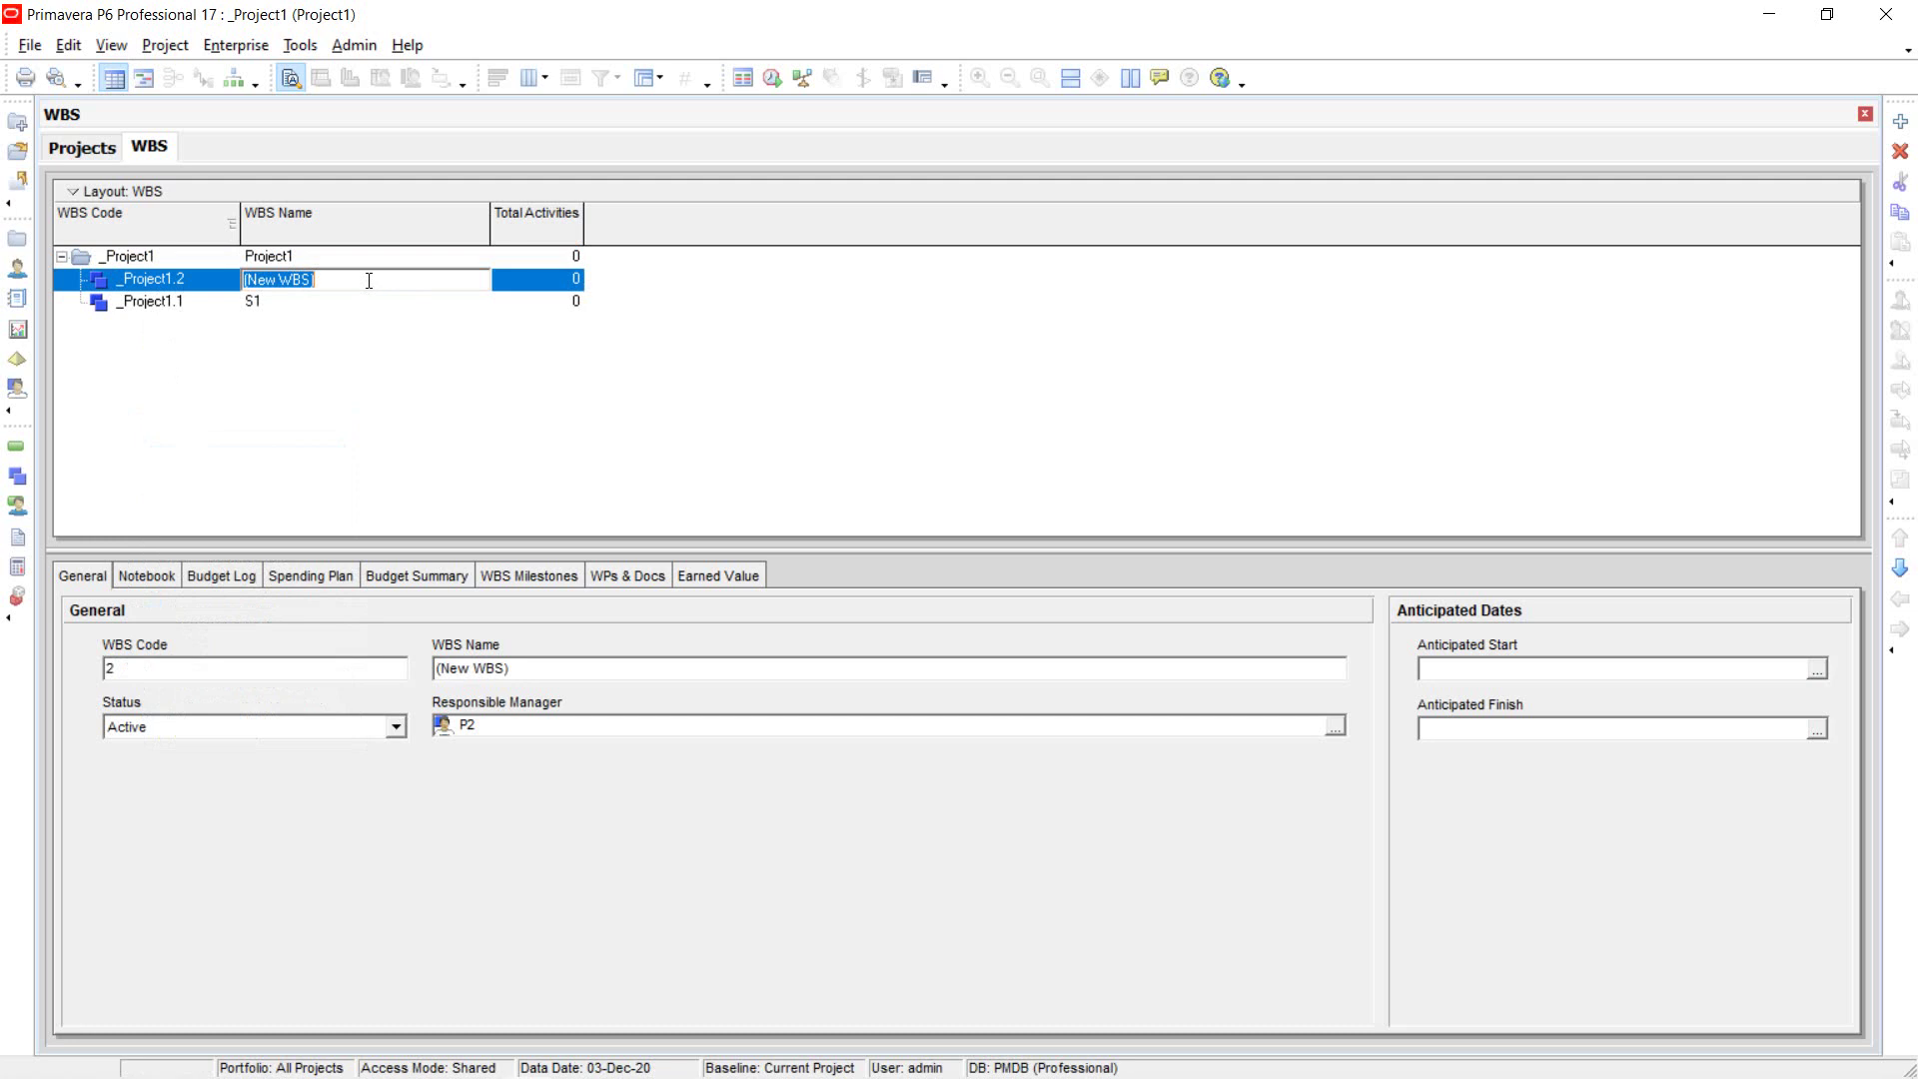
text(S2)
key(Return)
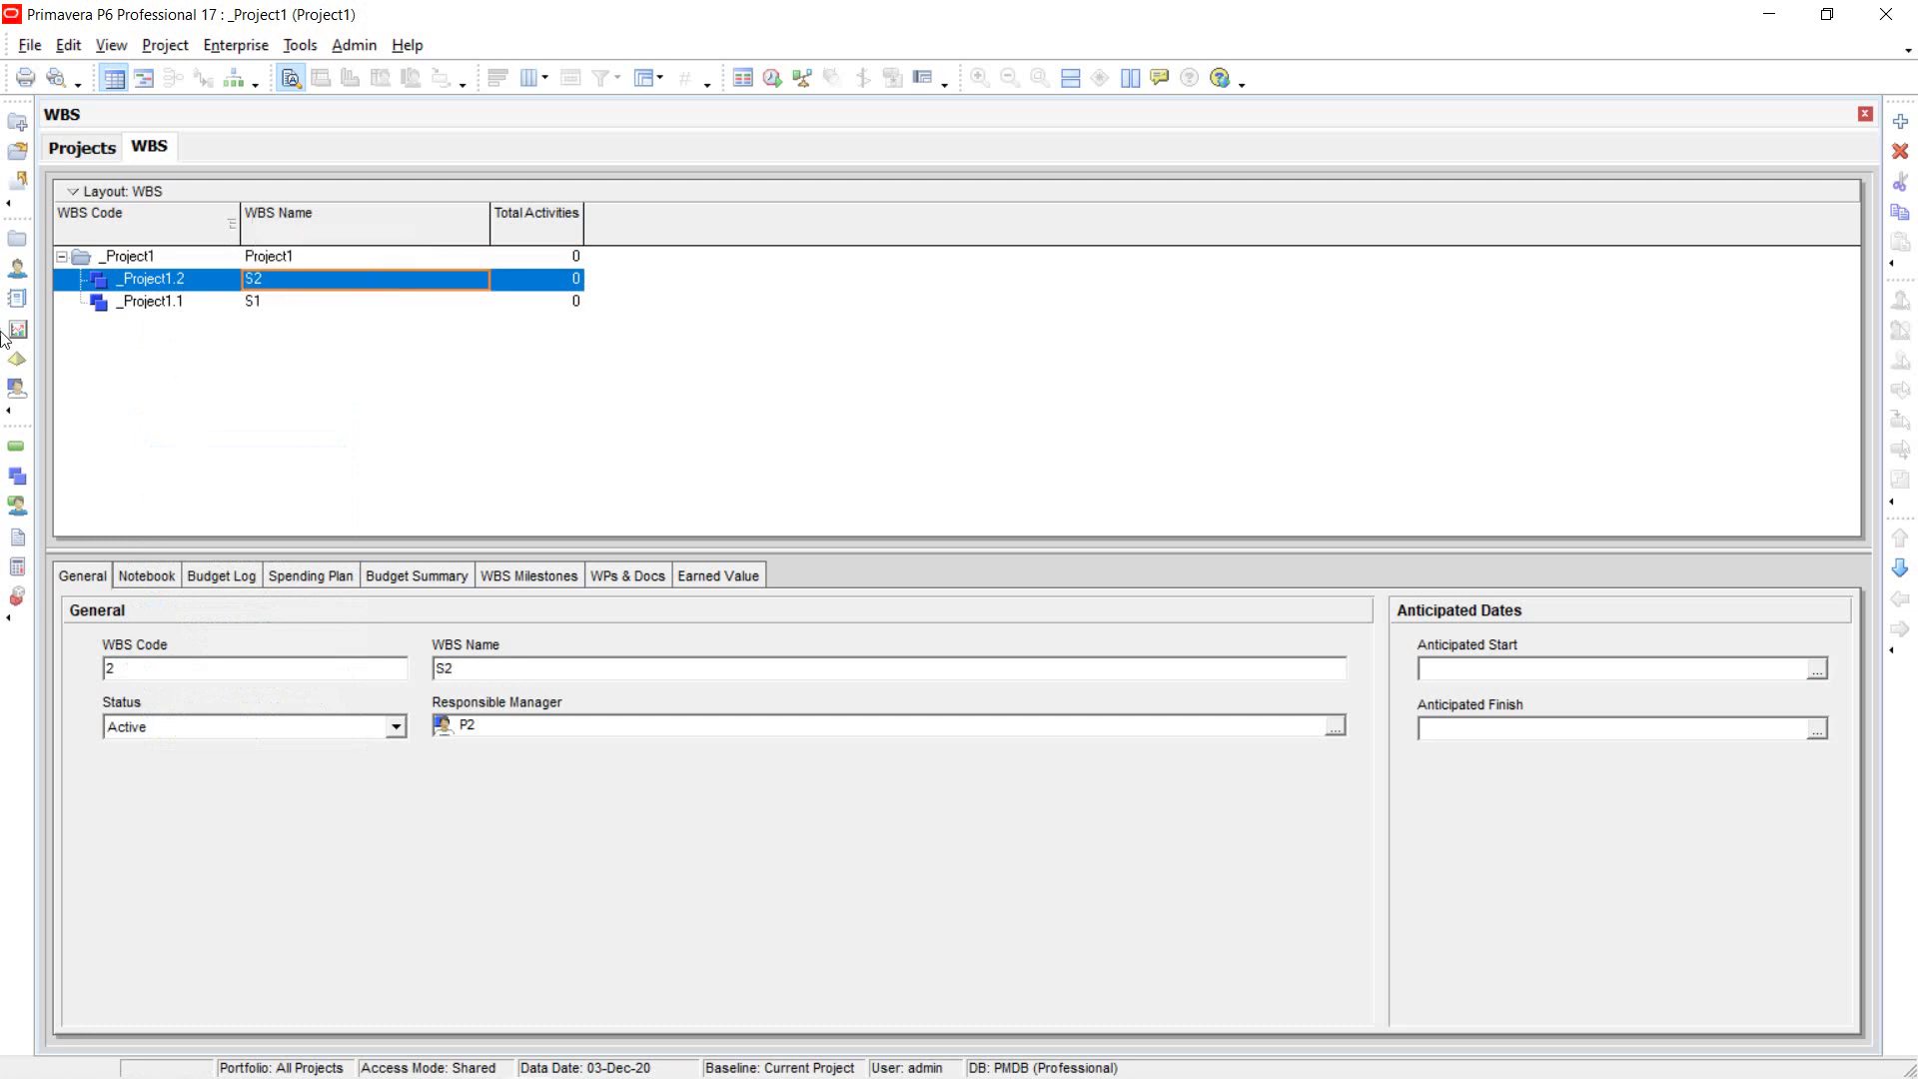
Add a third WBS element directly under Project1 and name it S3.
click(124, 256)
right_click(124, 256)
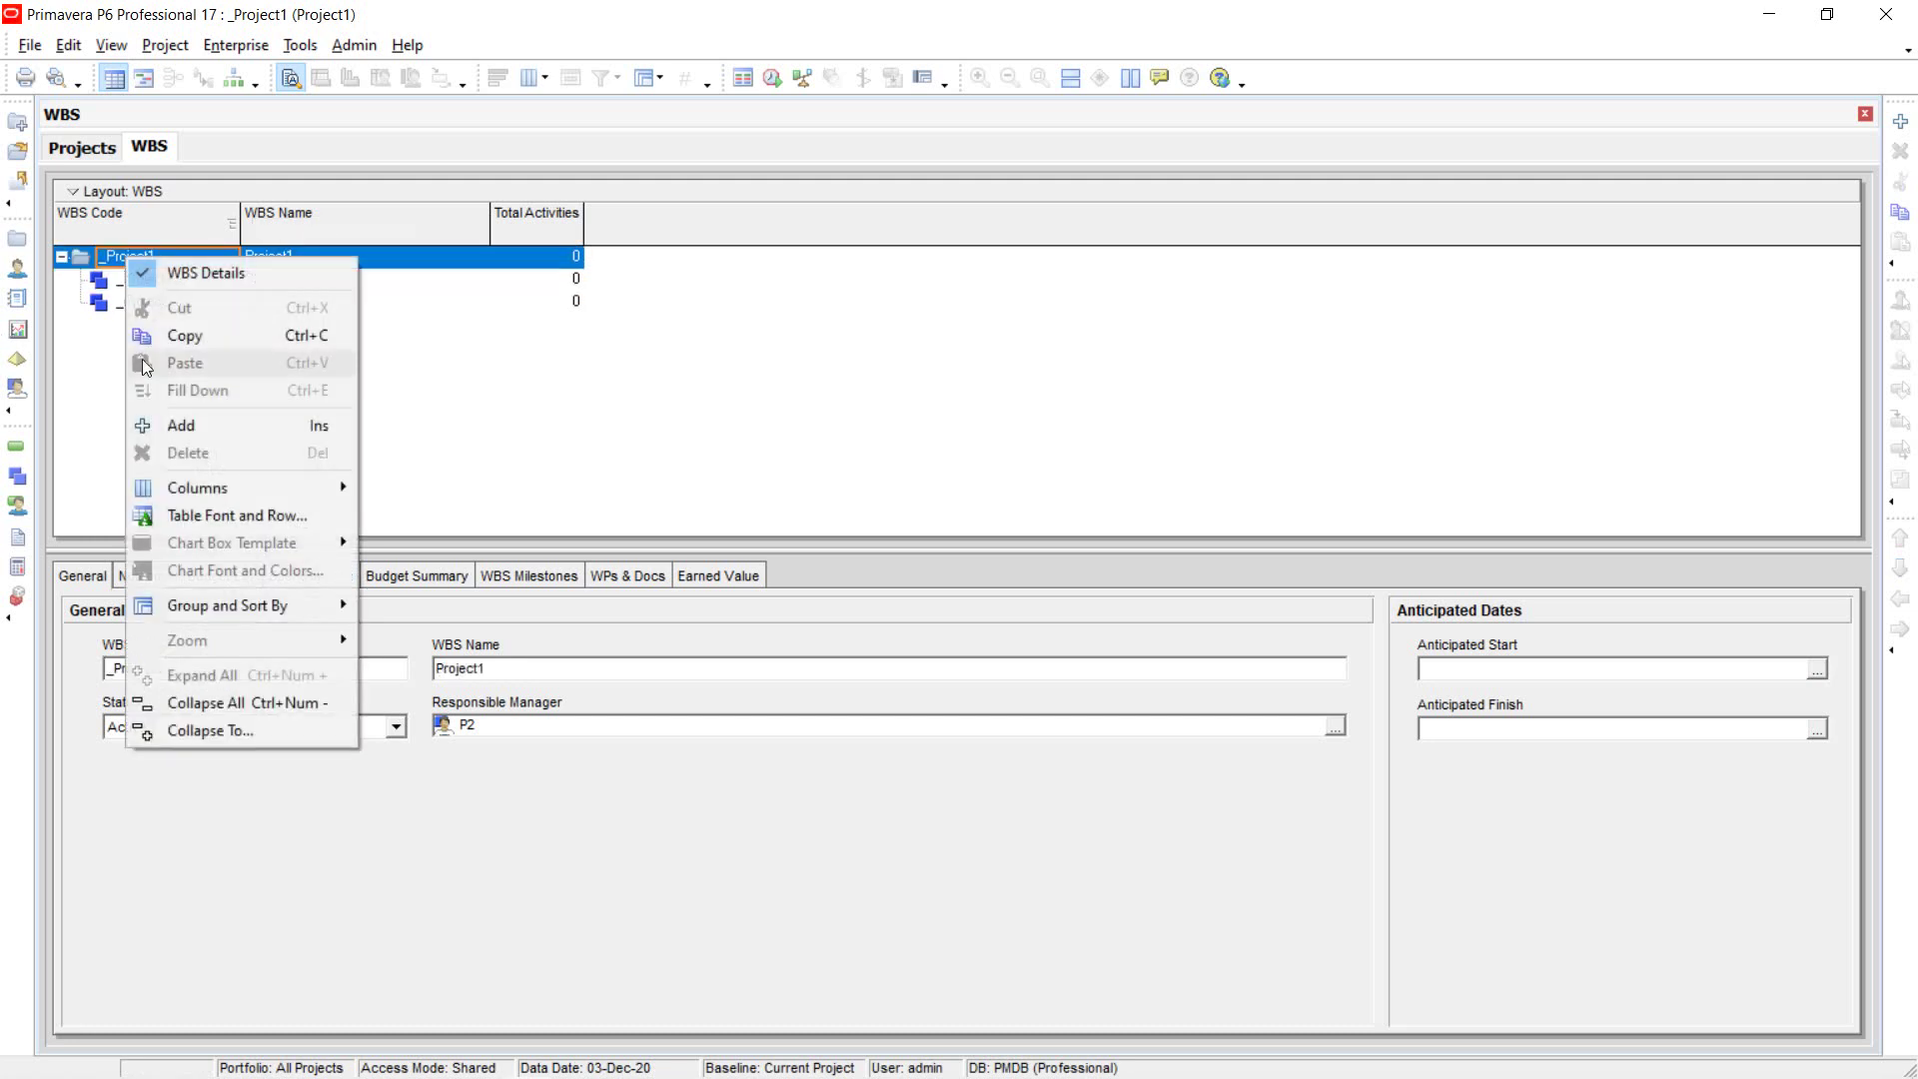
click(176, 425)
click(333, 279)
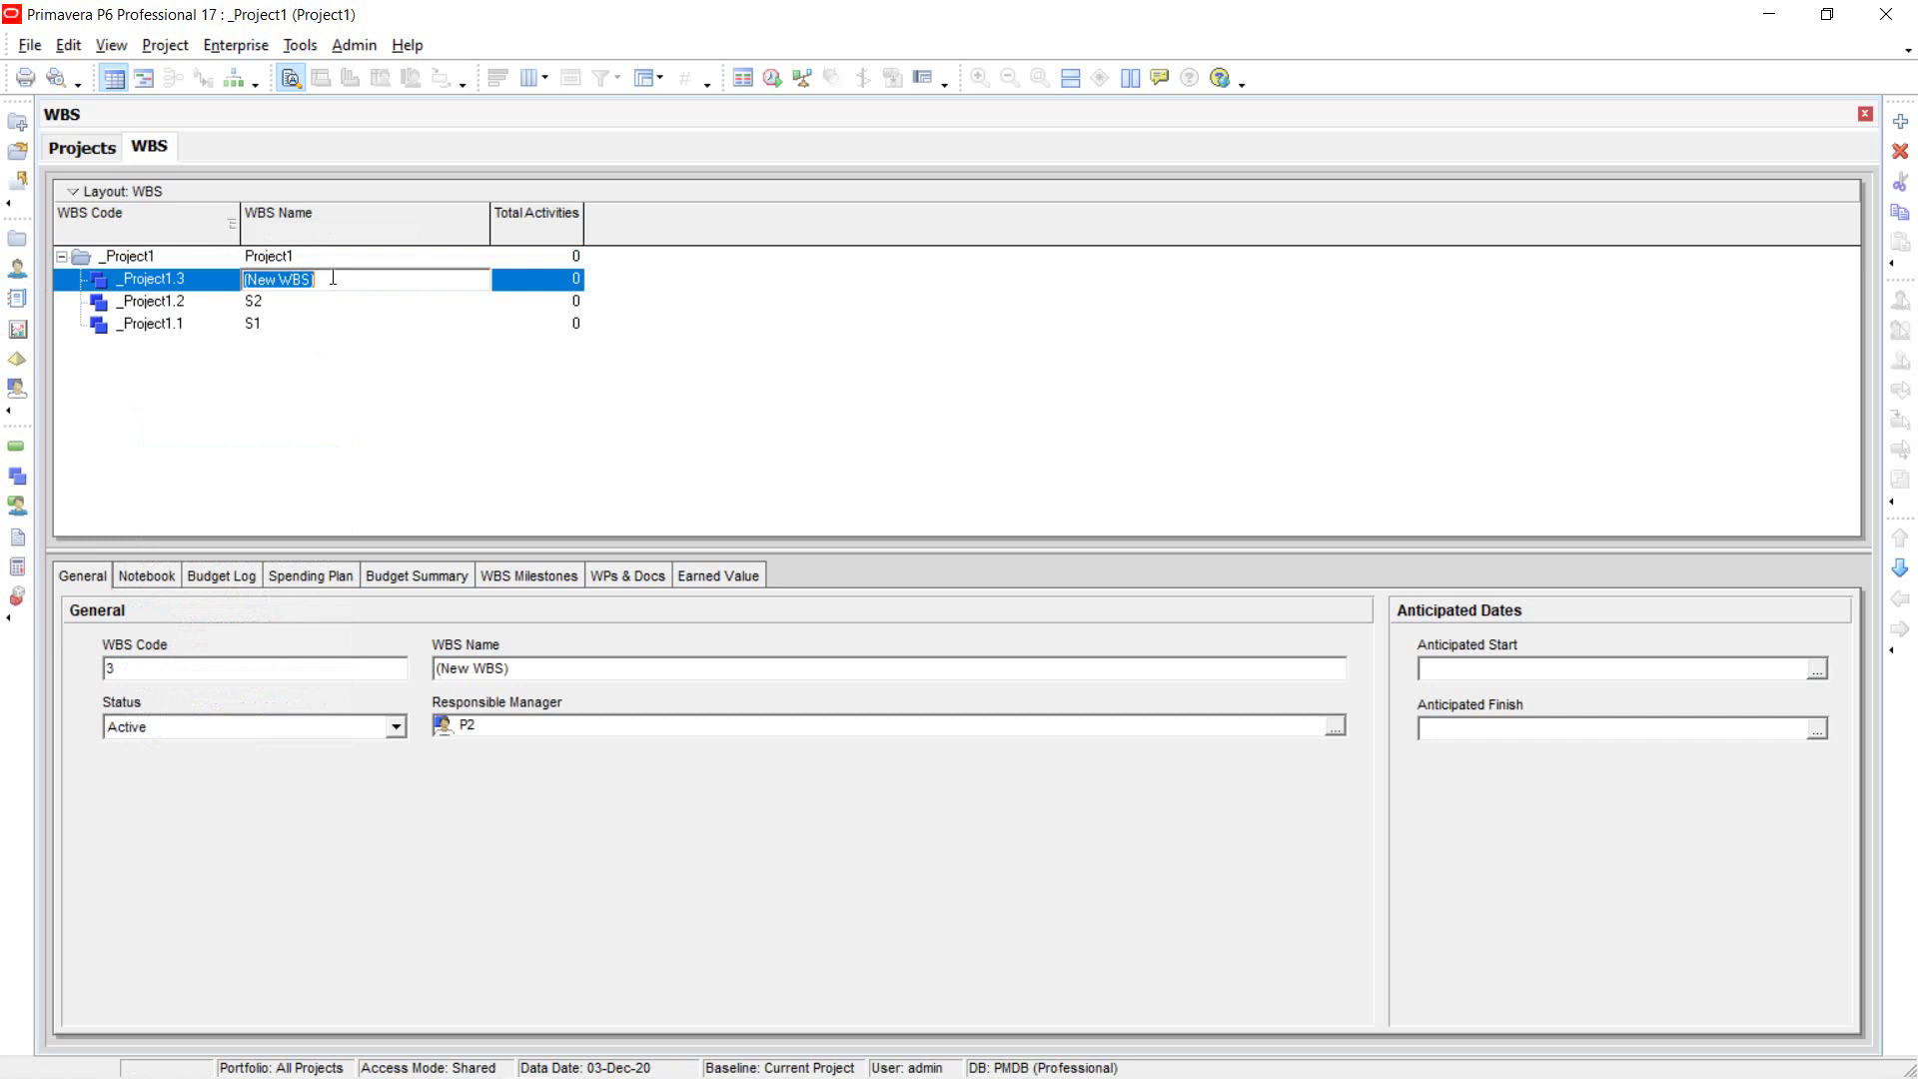
text(S3)
key(Return)
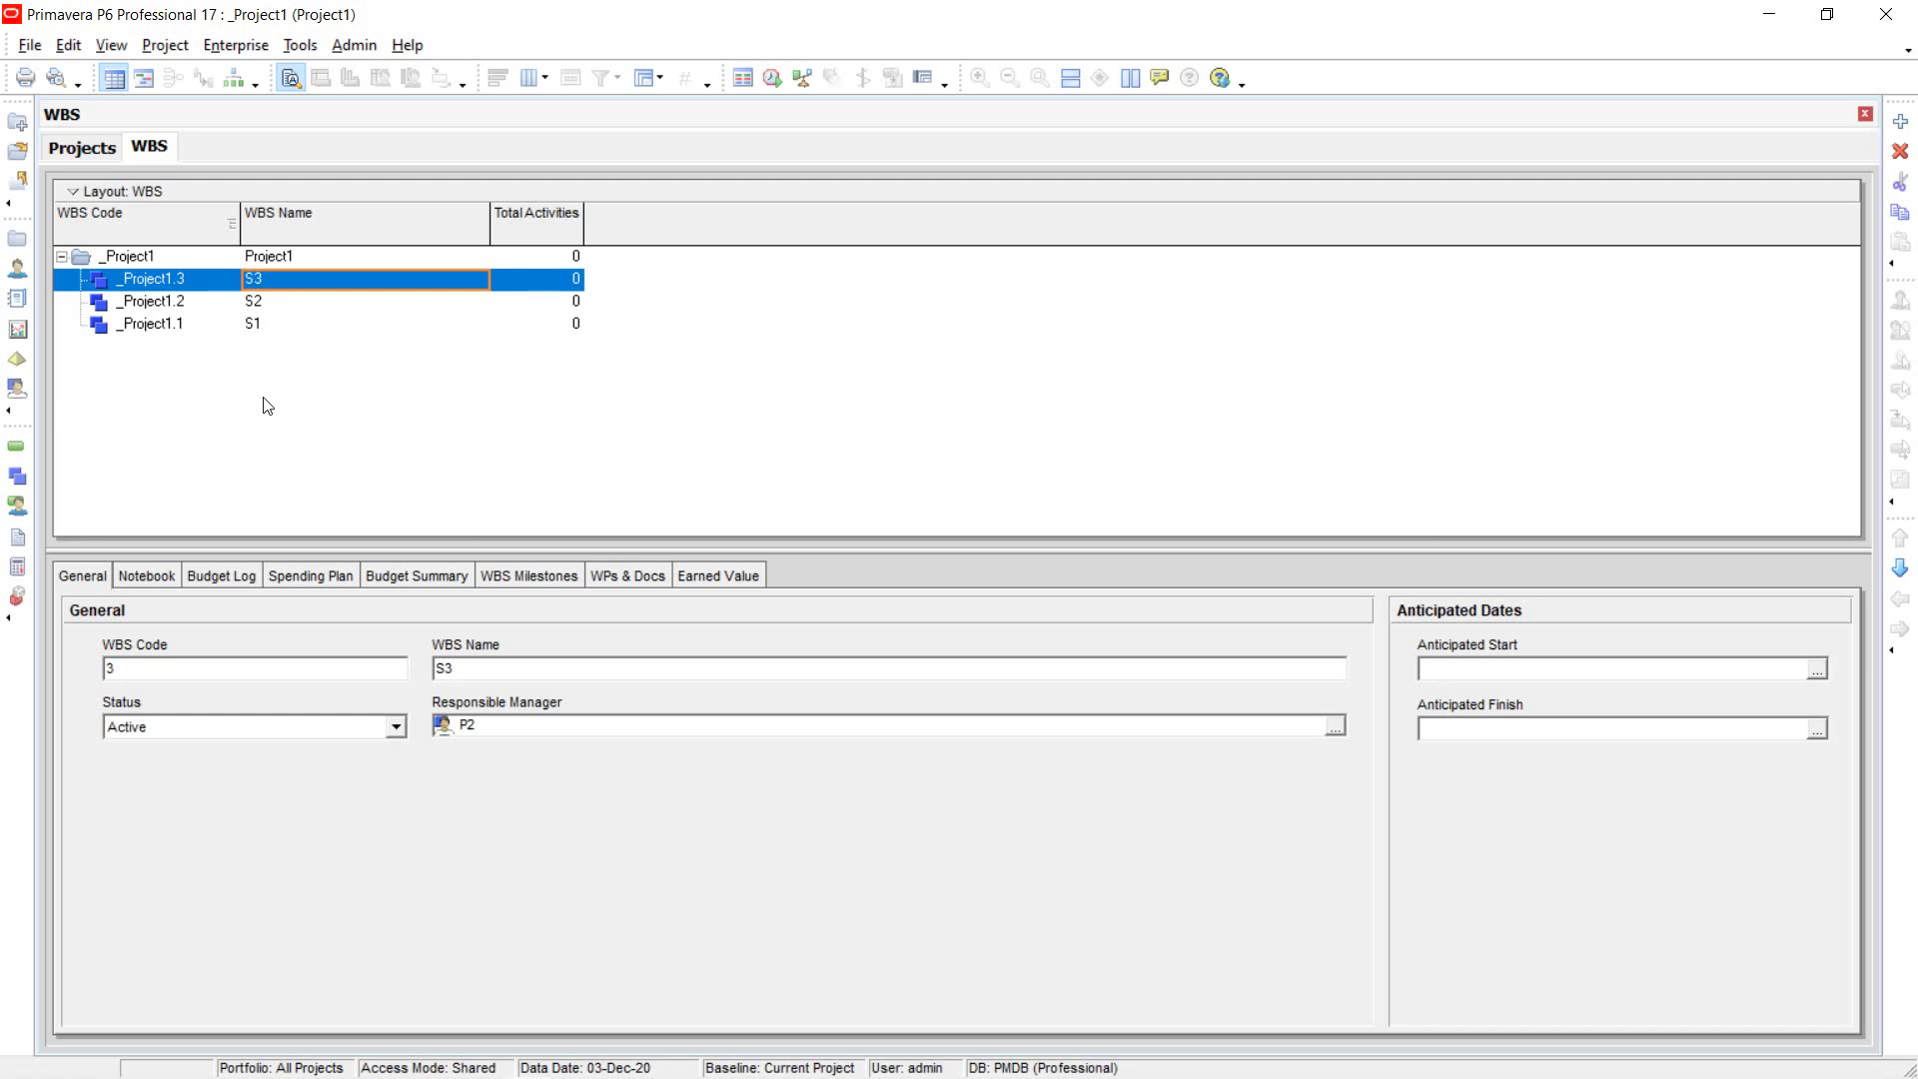
Add a child WBS element under S1, keeping its default code, and name it S1.1.
click(160, 322)
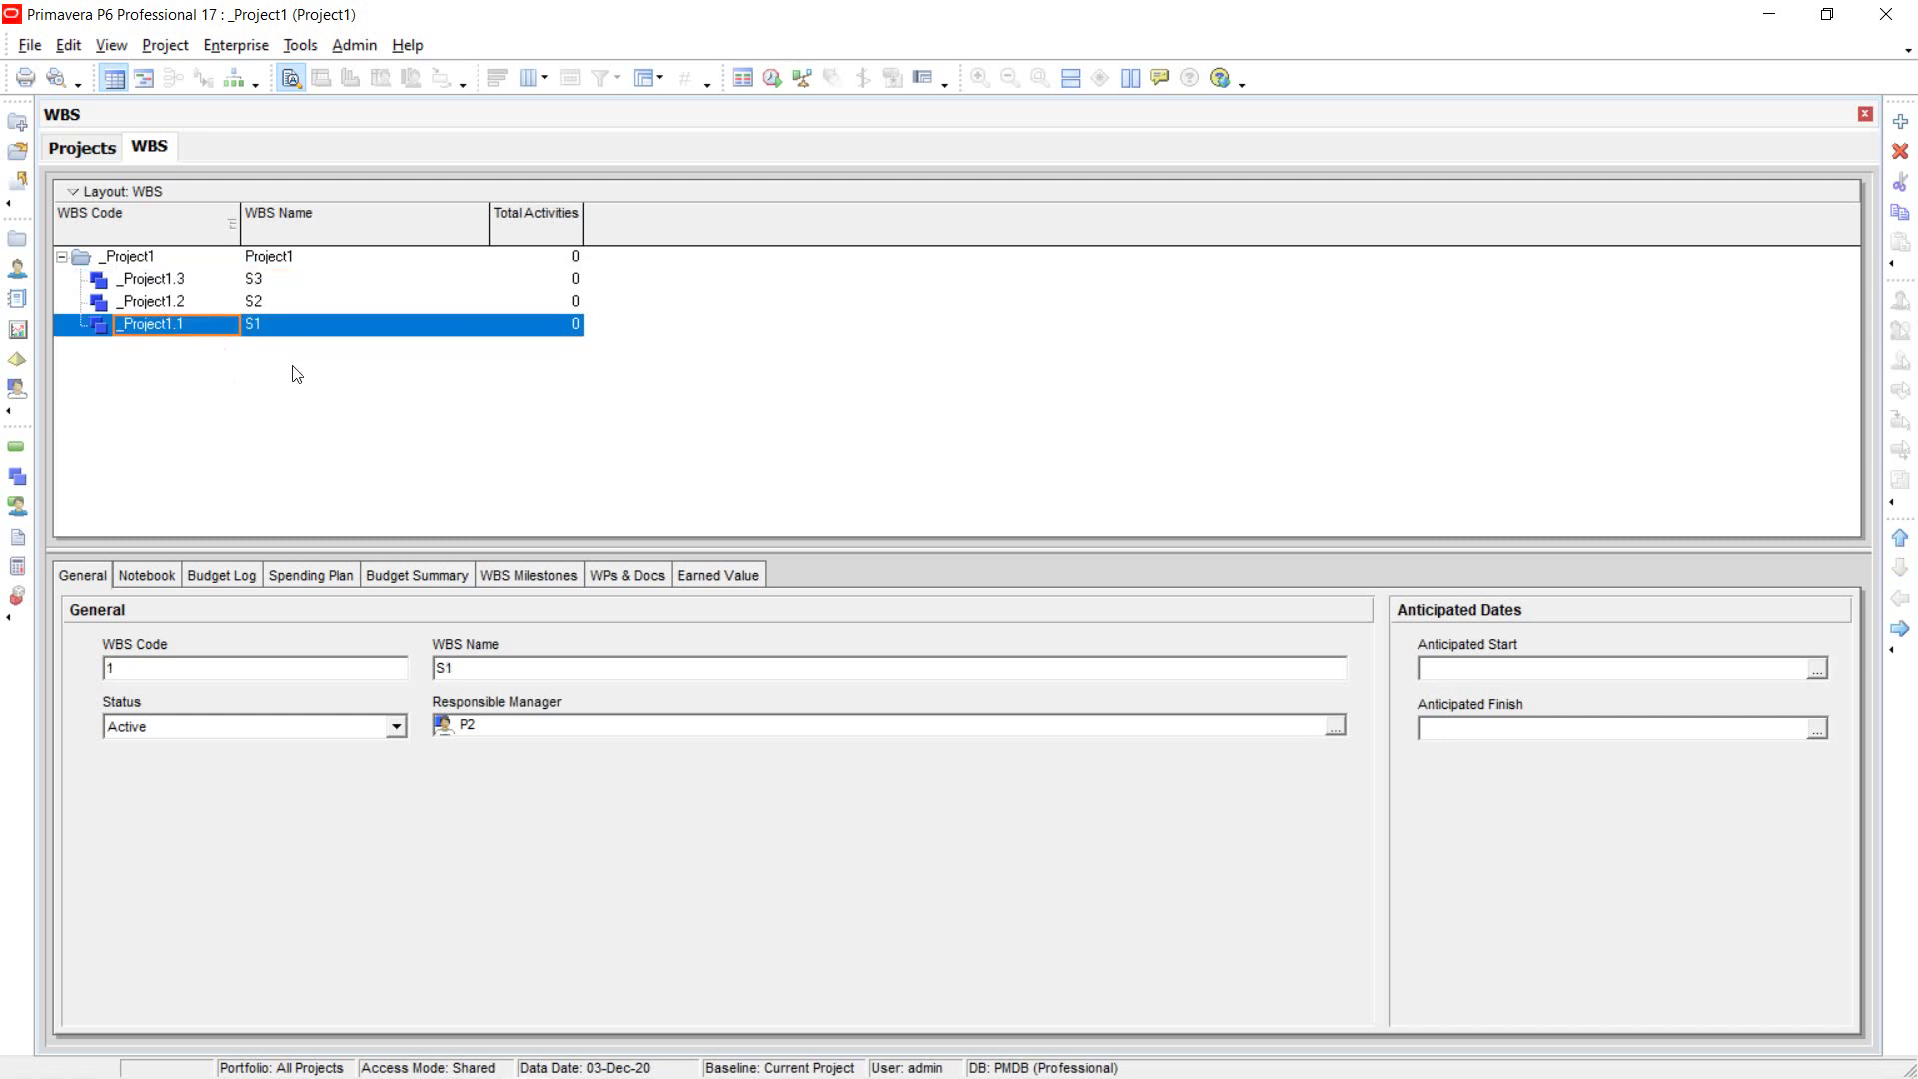
right_click(152, 326)
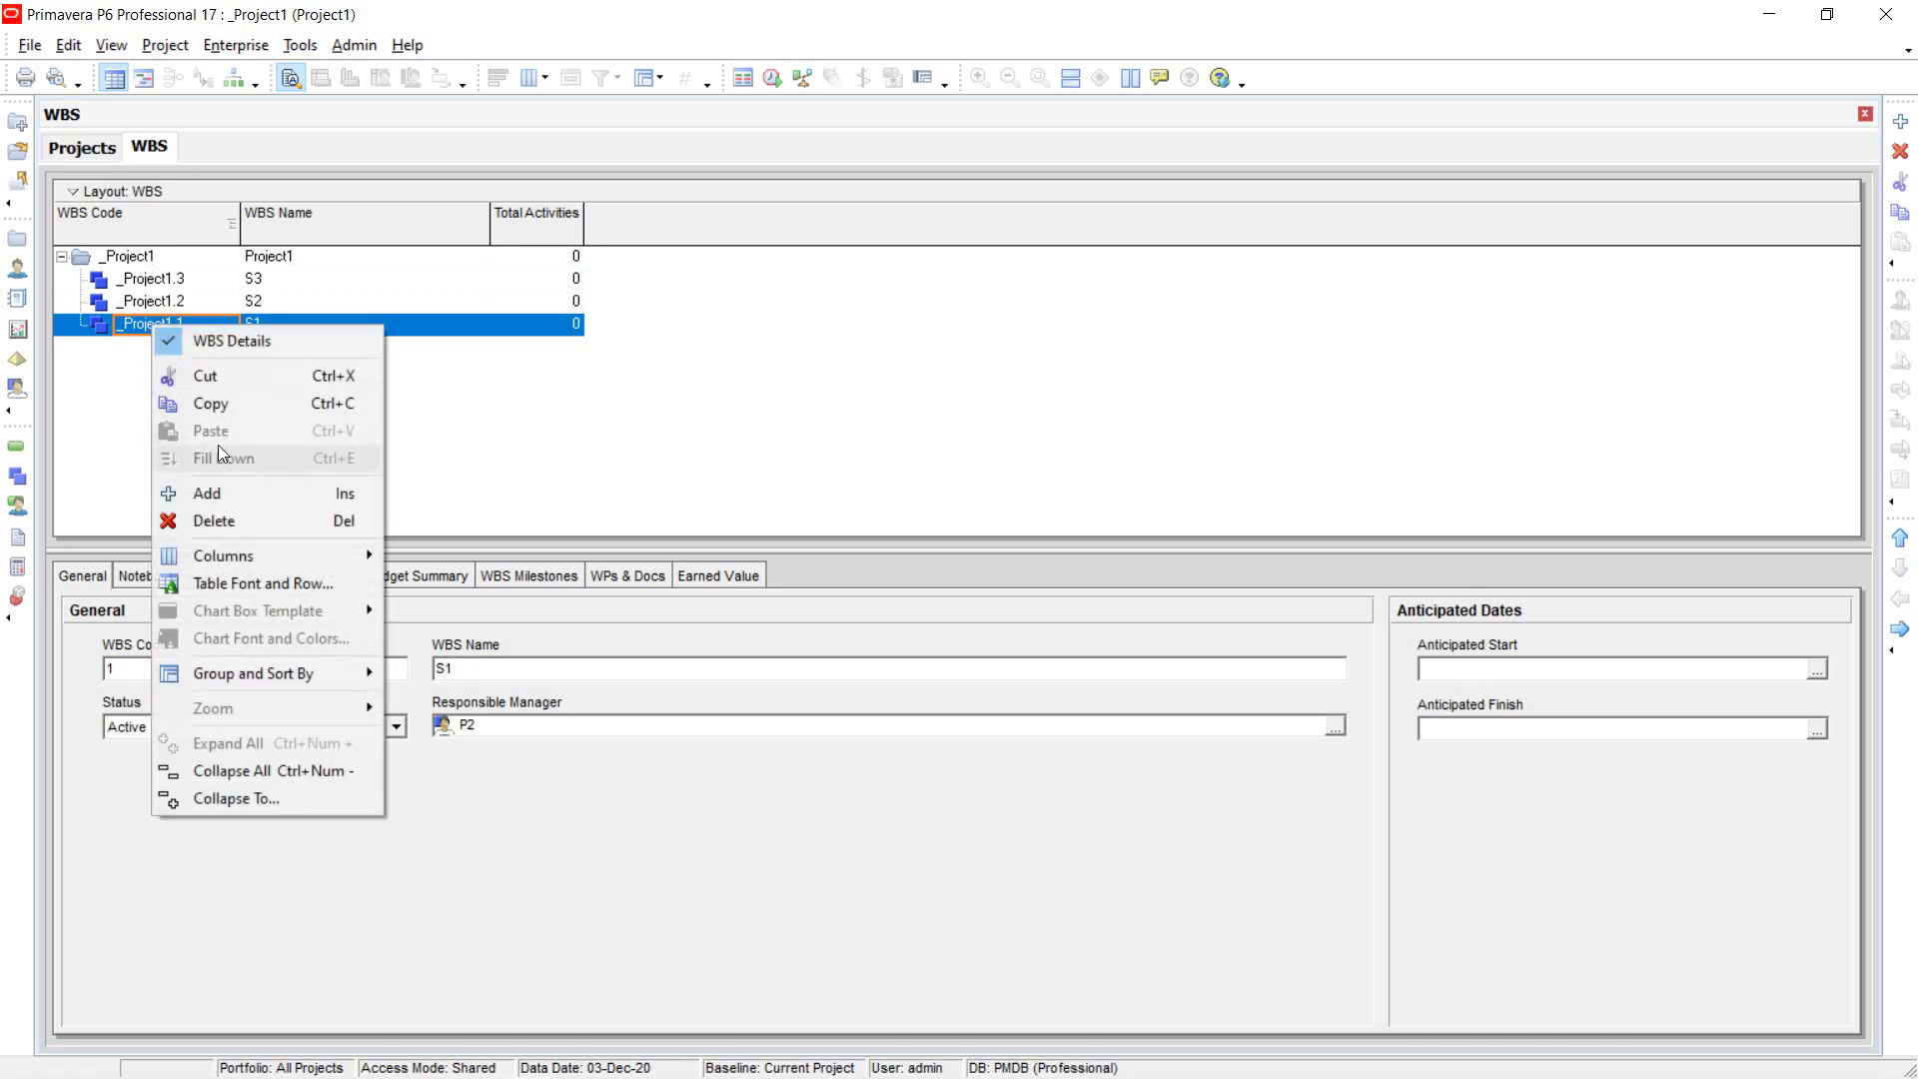
click(193, 495)
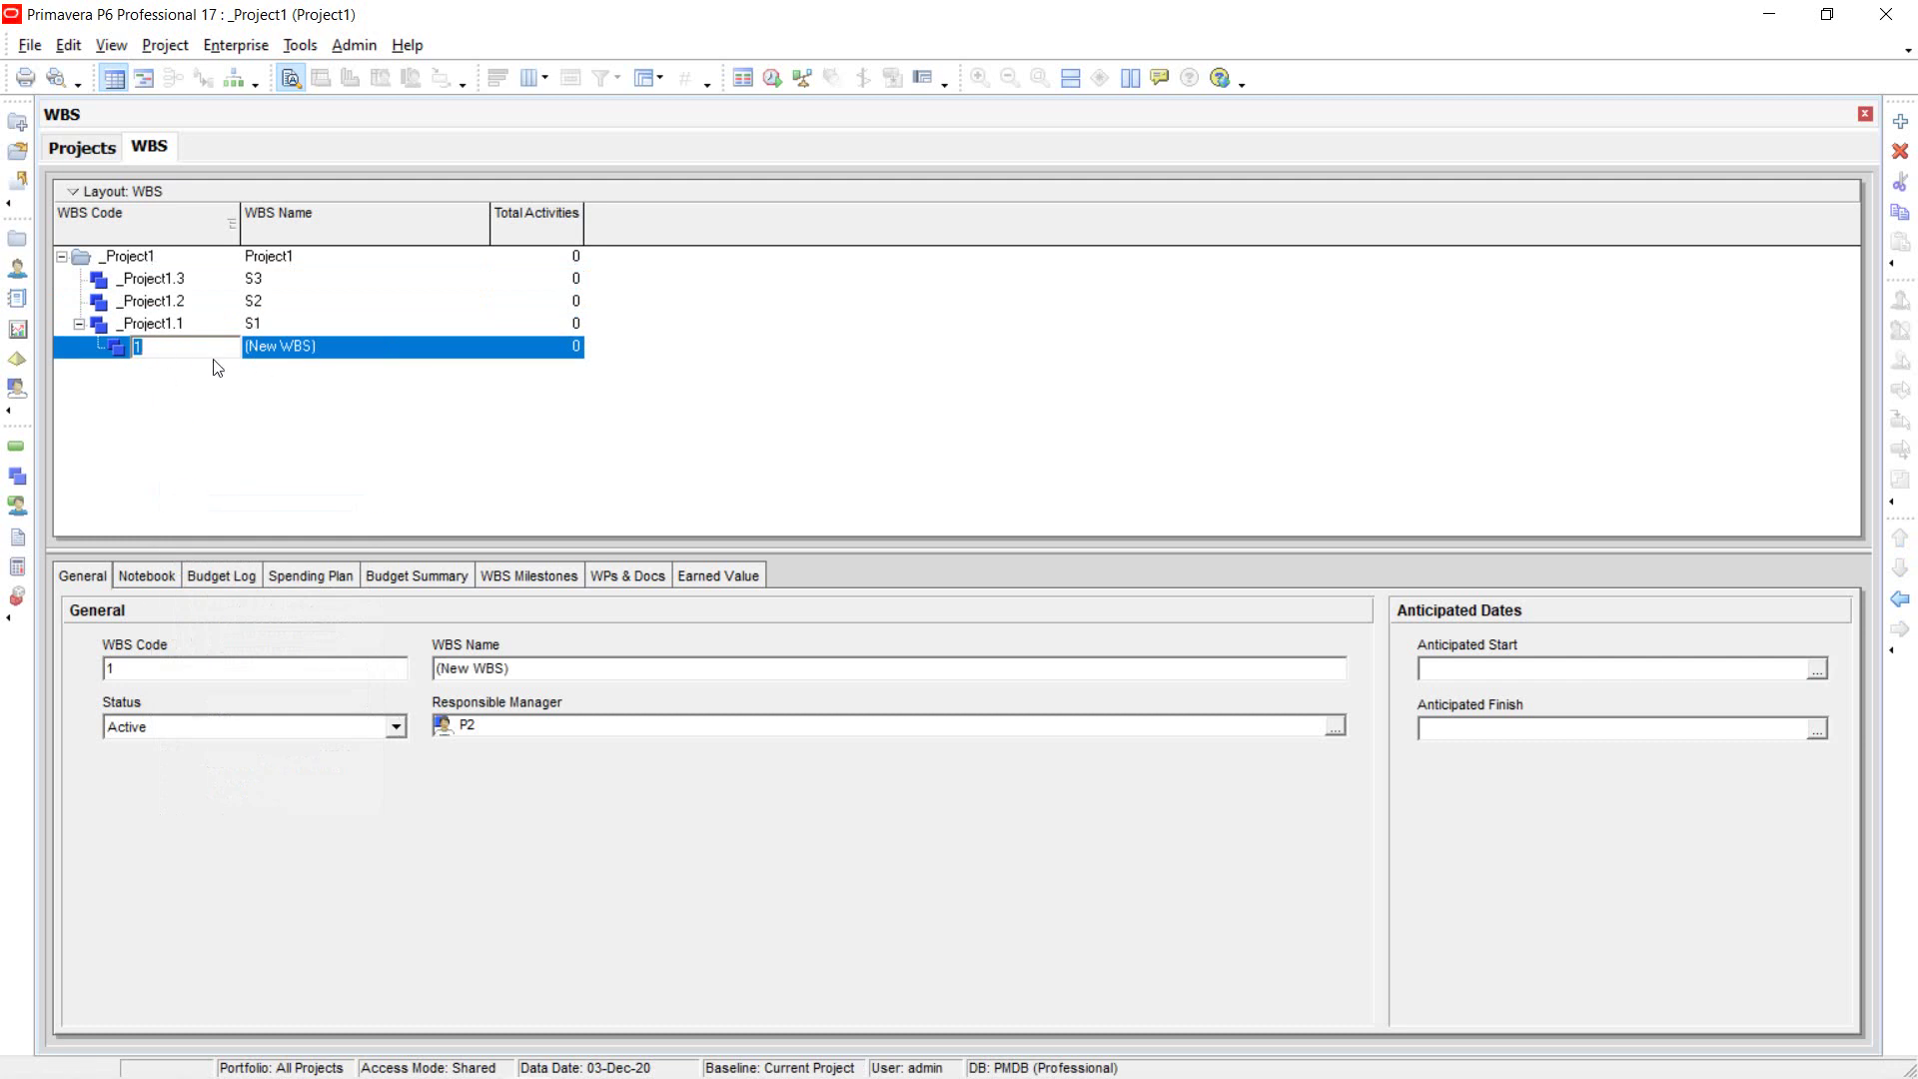
key(Return)
click(323, 356)
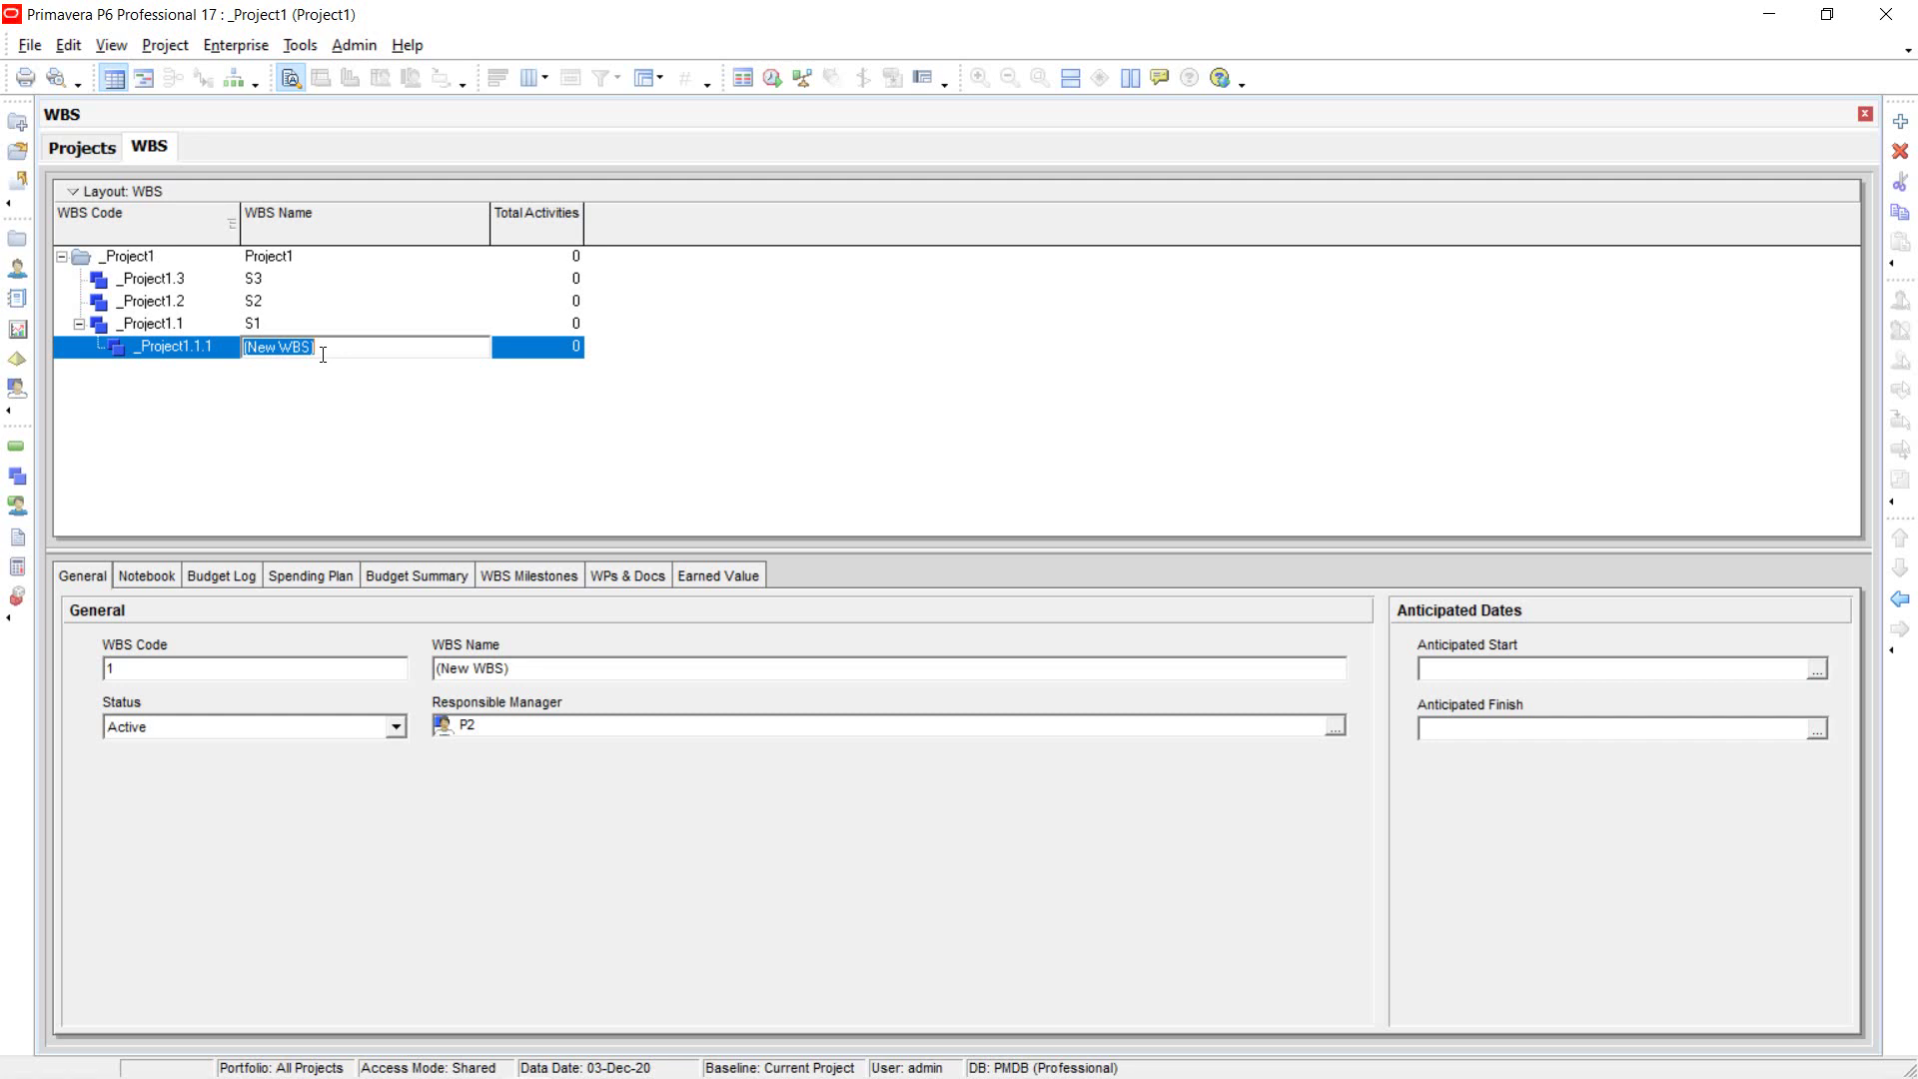
text(S1.1)
key(Return)
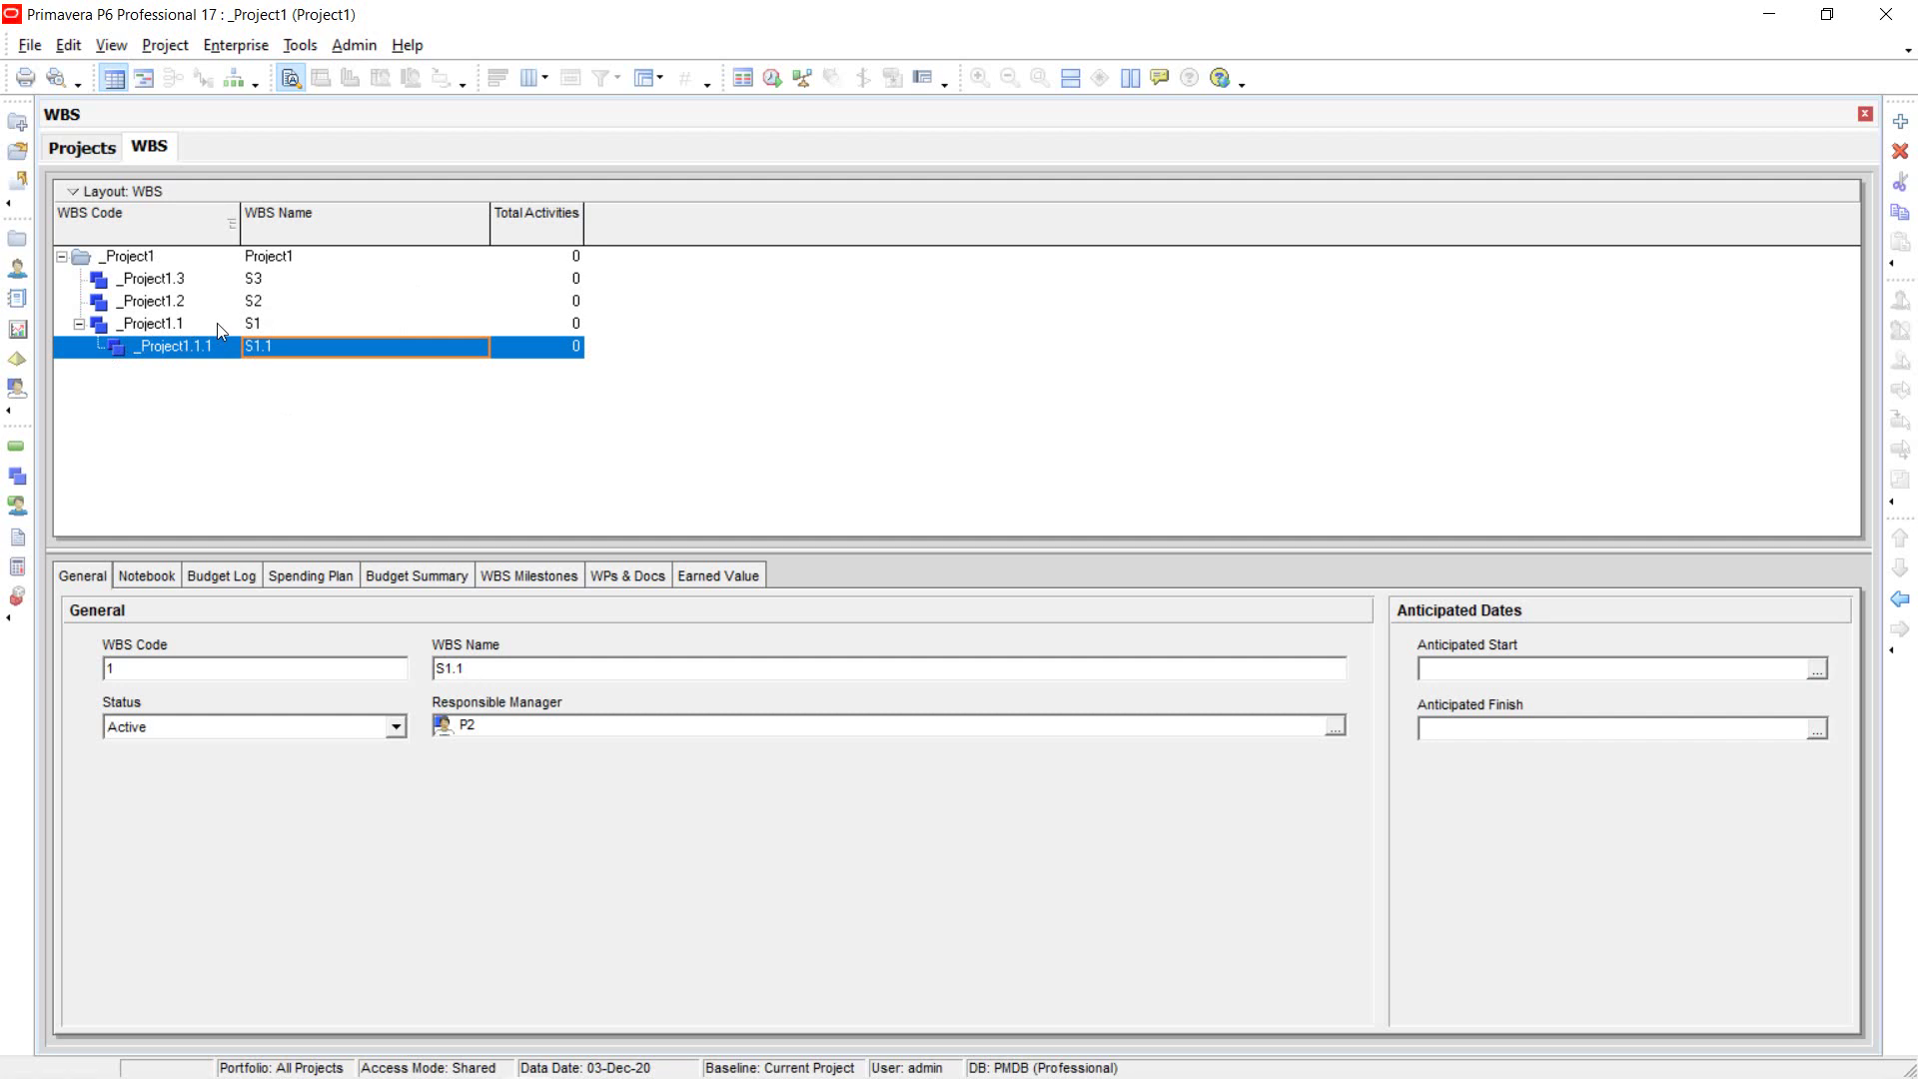
Sort the WBS table by WBS Code in ascending and descending order, and restore the hierarchical order.
click(178, 227)
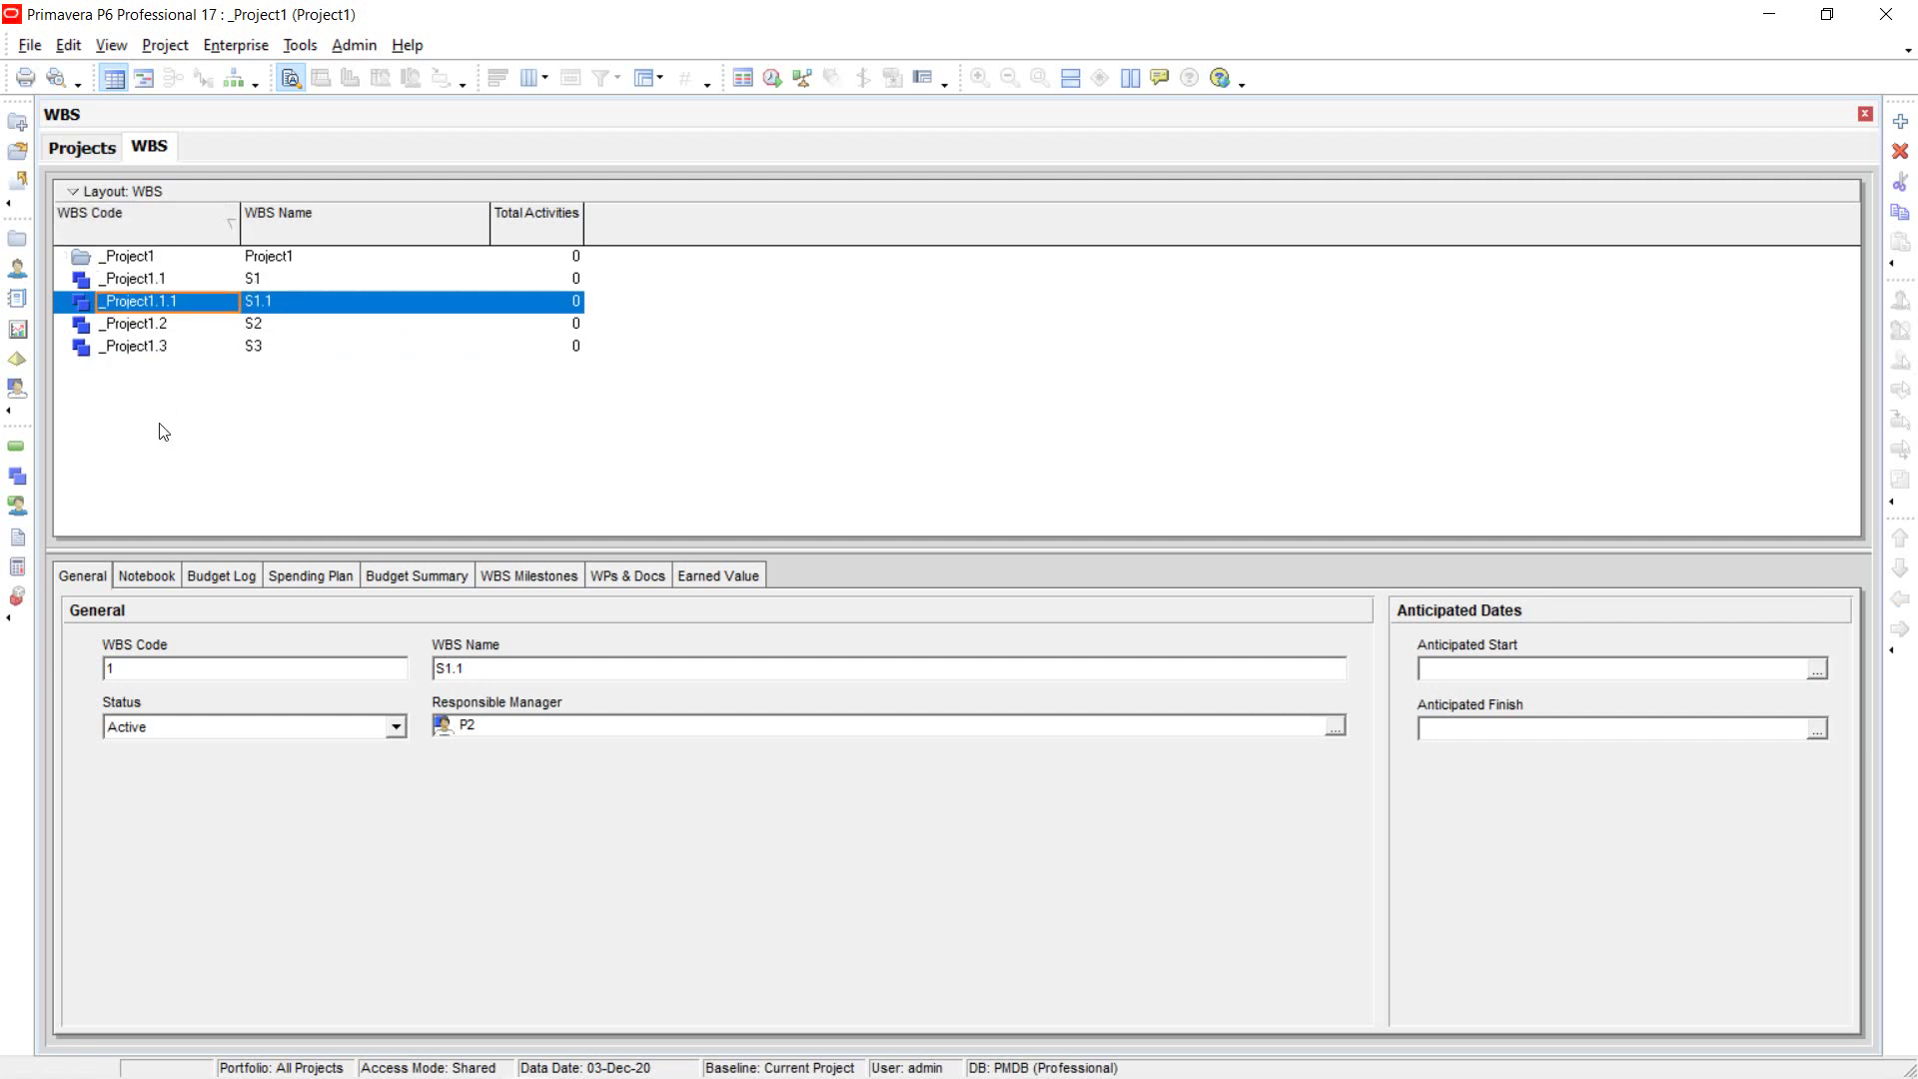
click(236, 228)
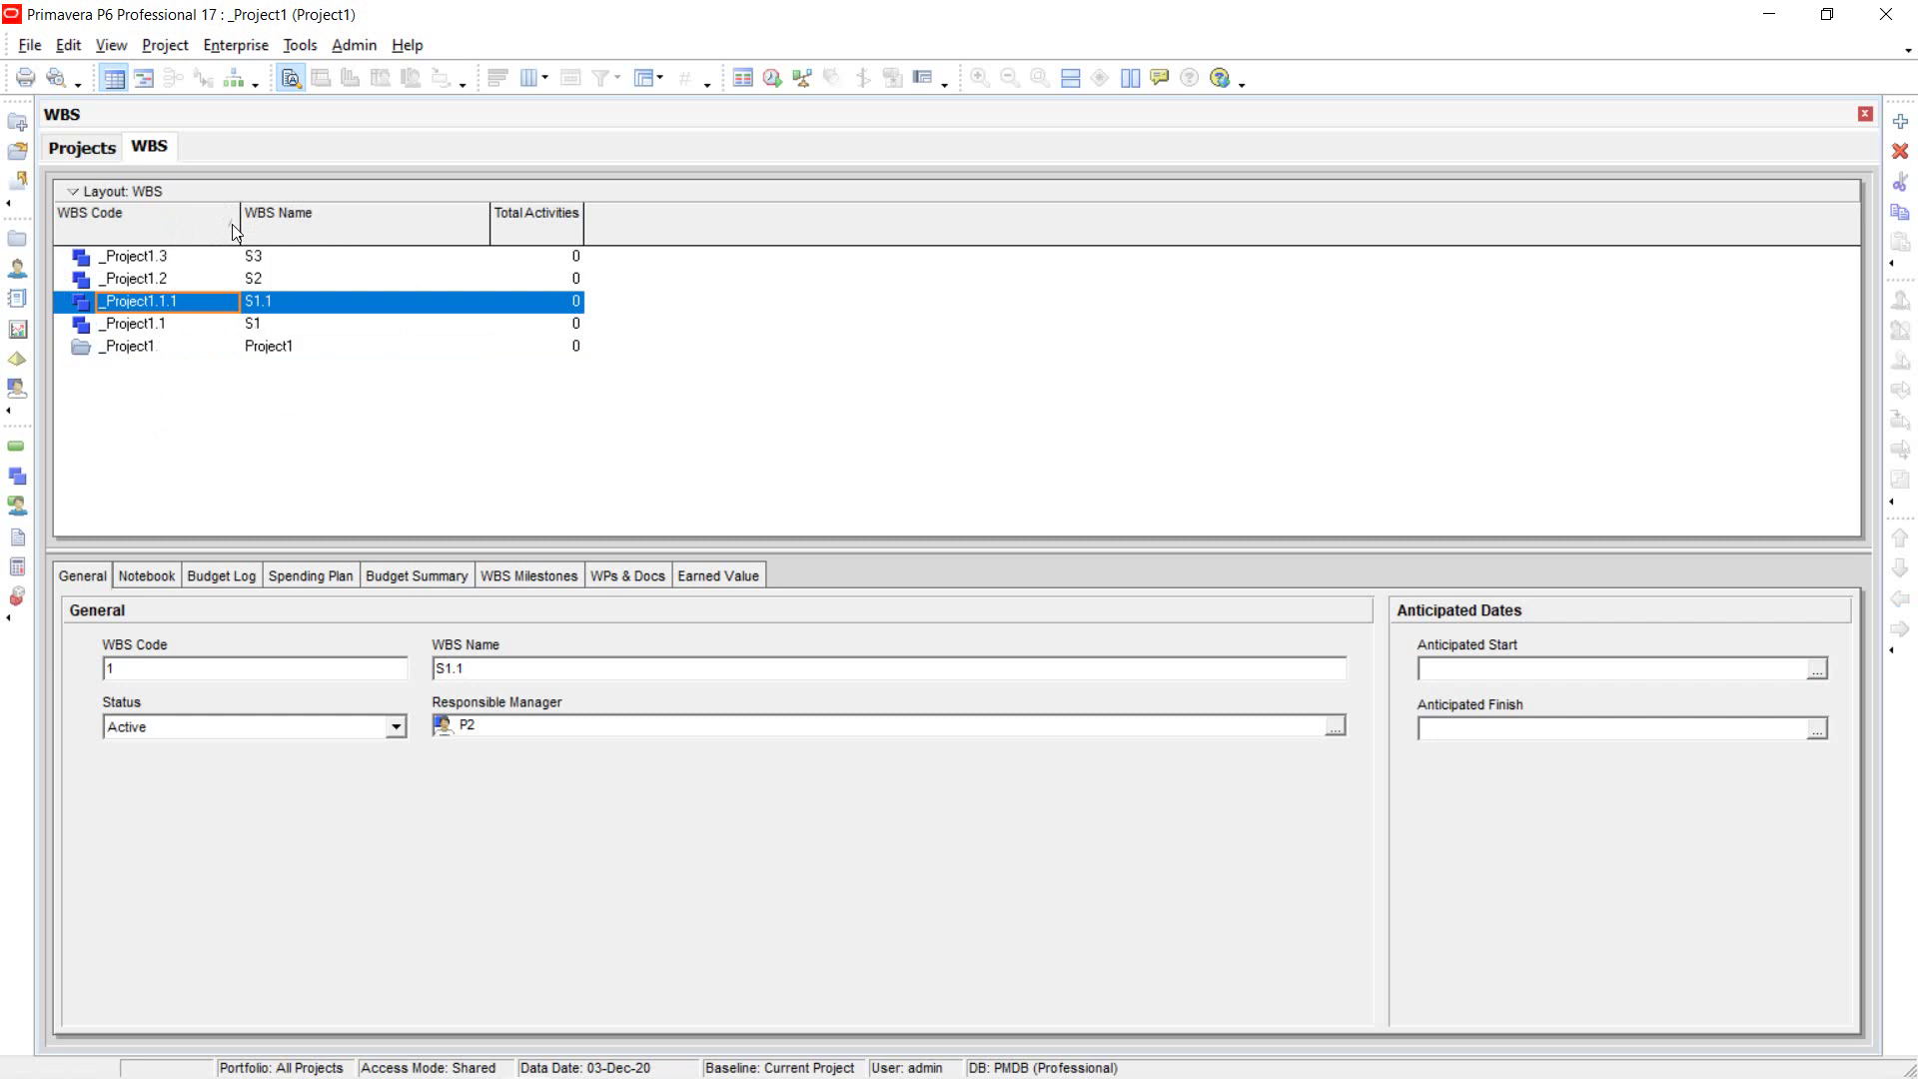
click(235, 229)
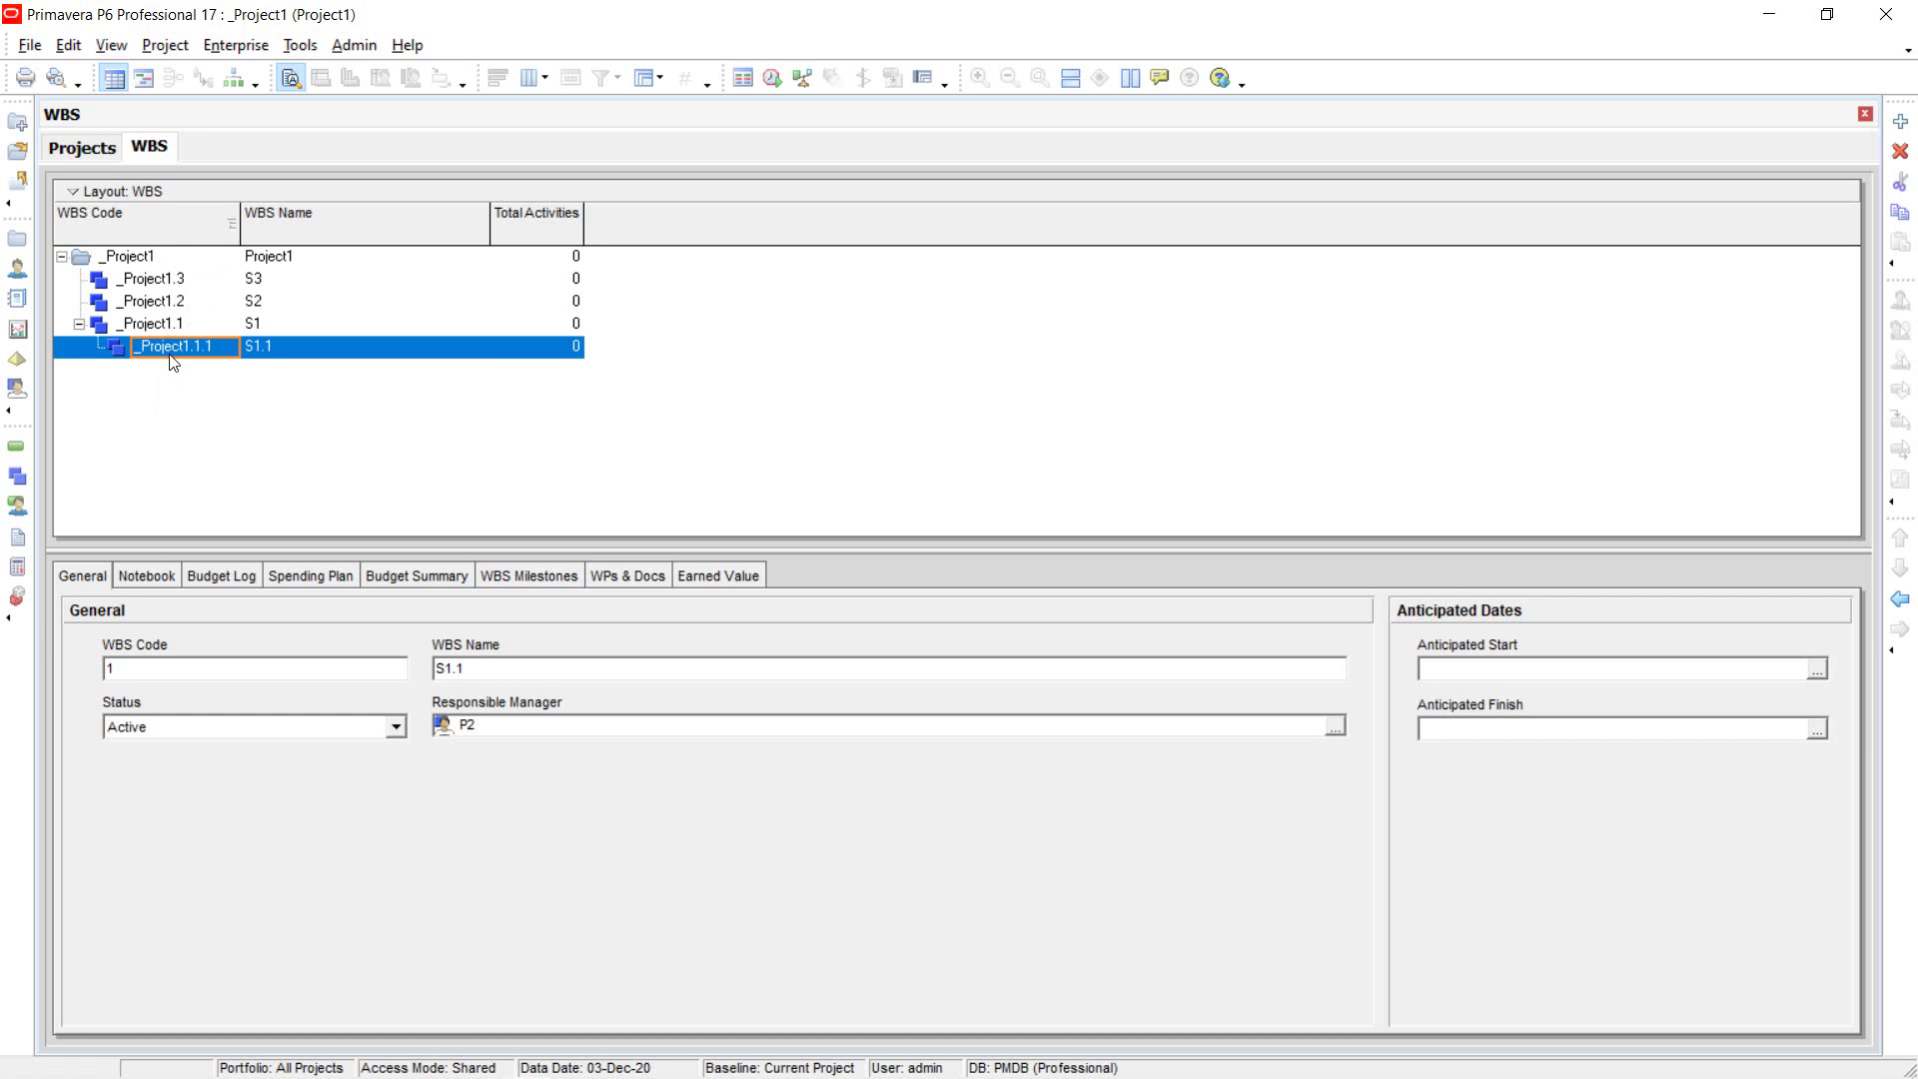
Switch the WBS display from the table to the chart view.
click(74, 193)
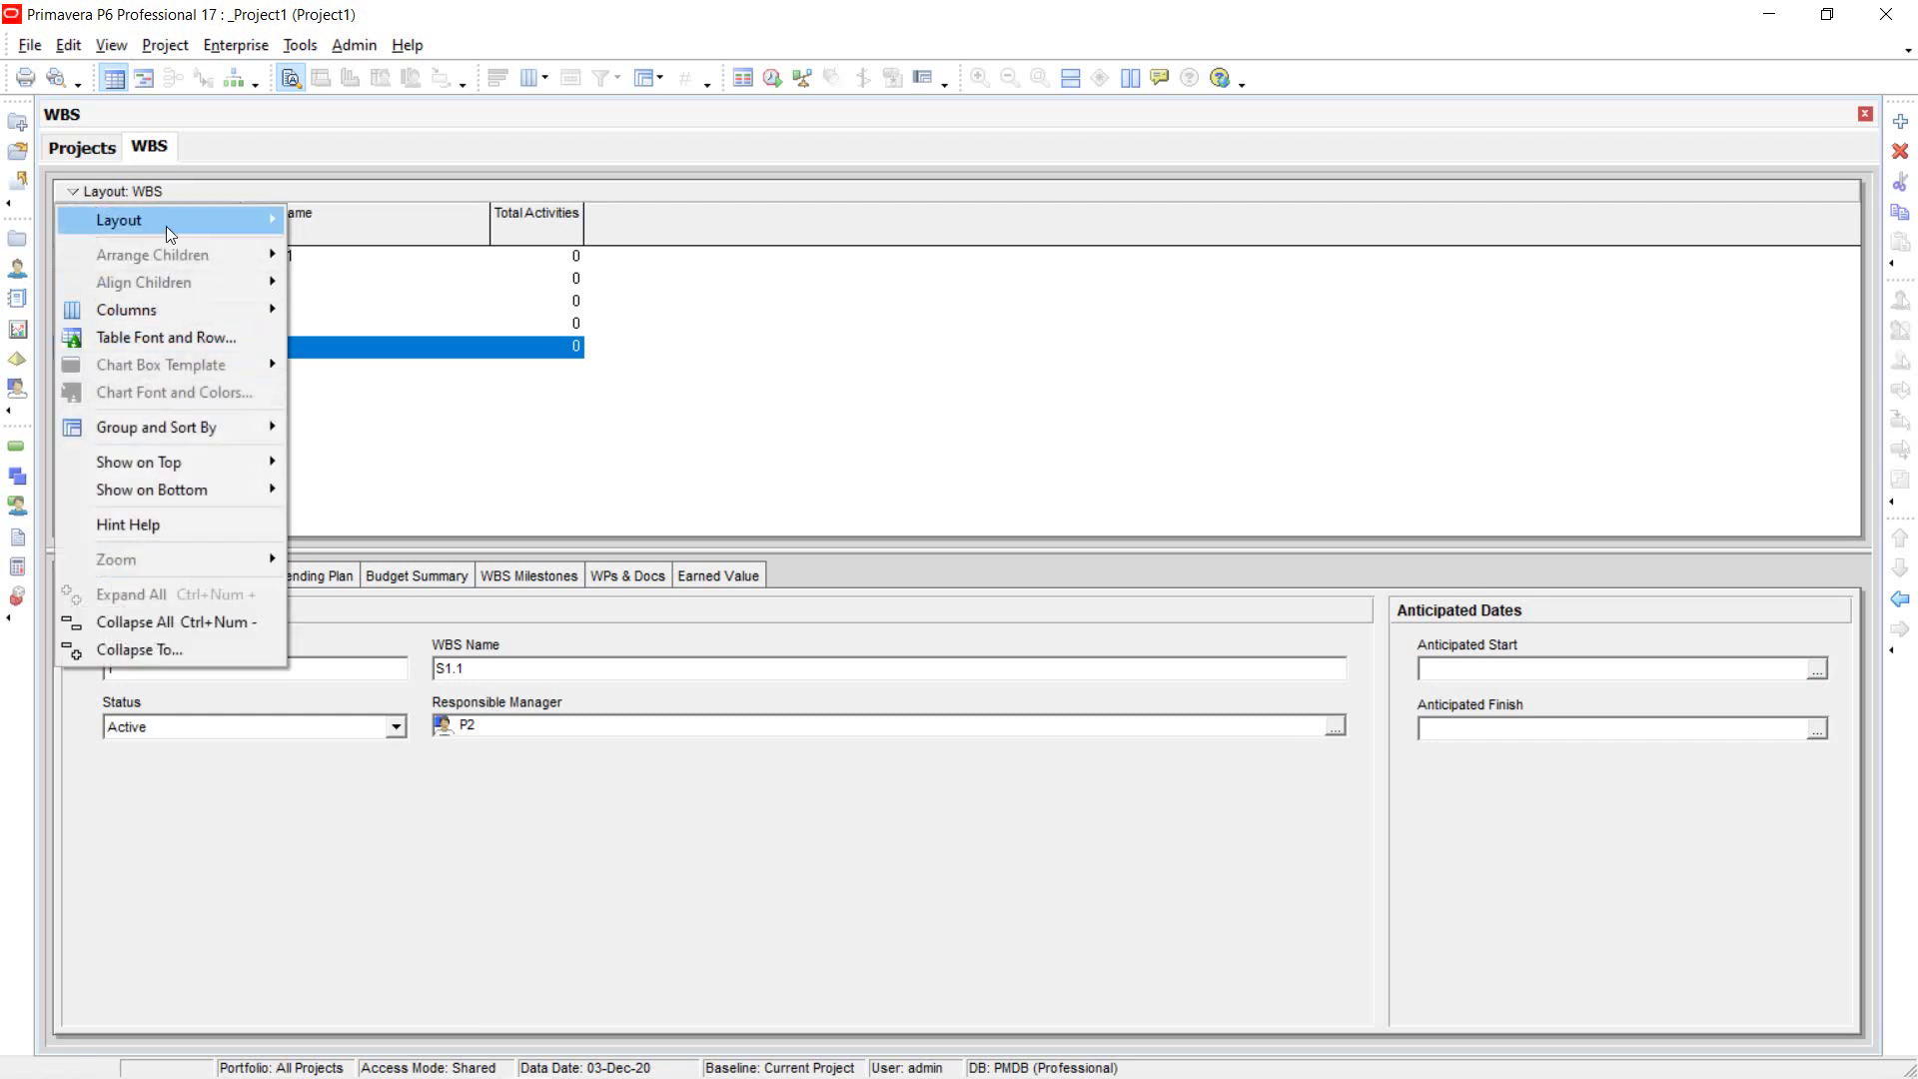
click(104, 44)
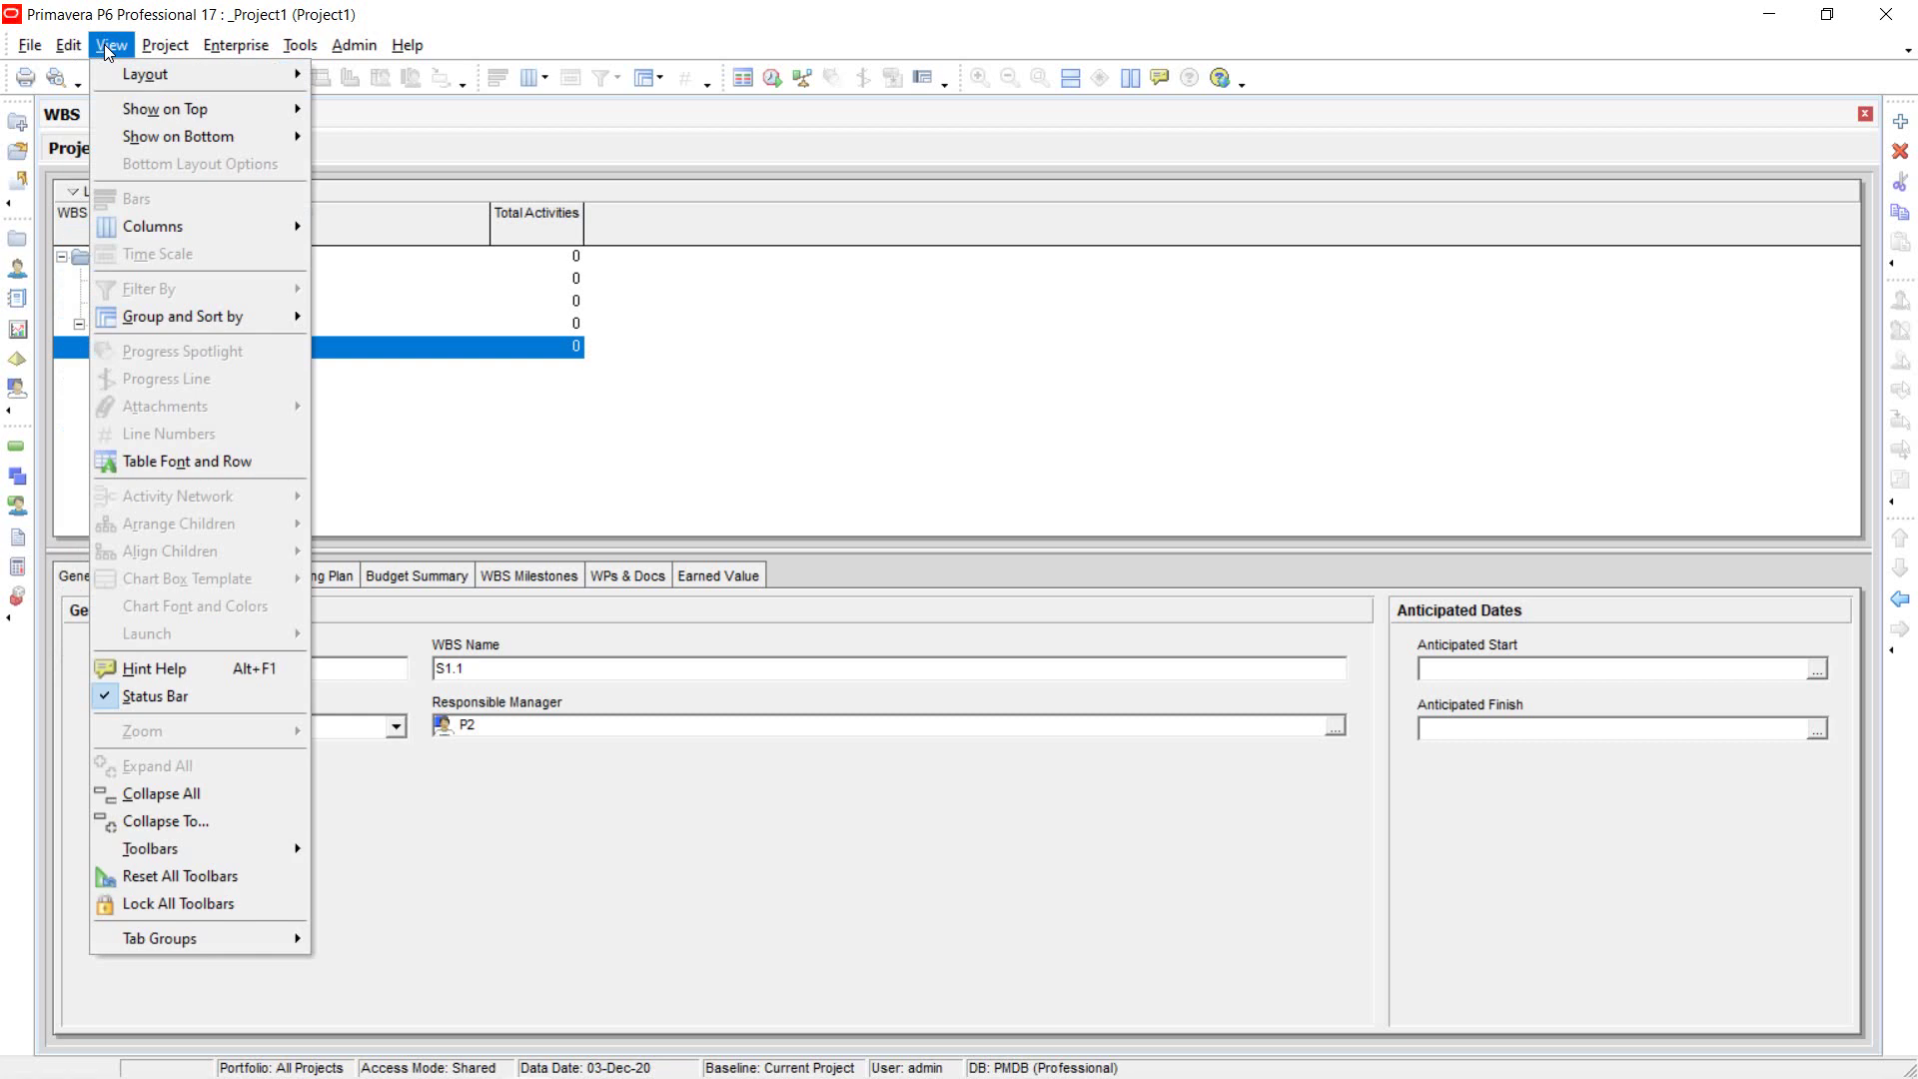
mouse_move(223, 104)
key(Escape)
key(Right)
key(Right)
key(Down)
click(824, 489)
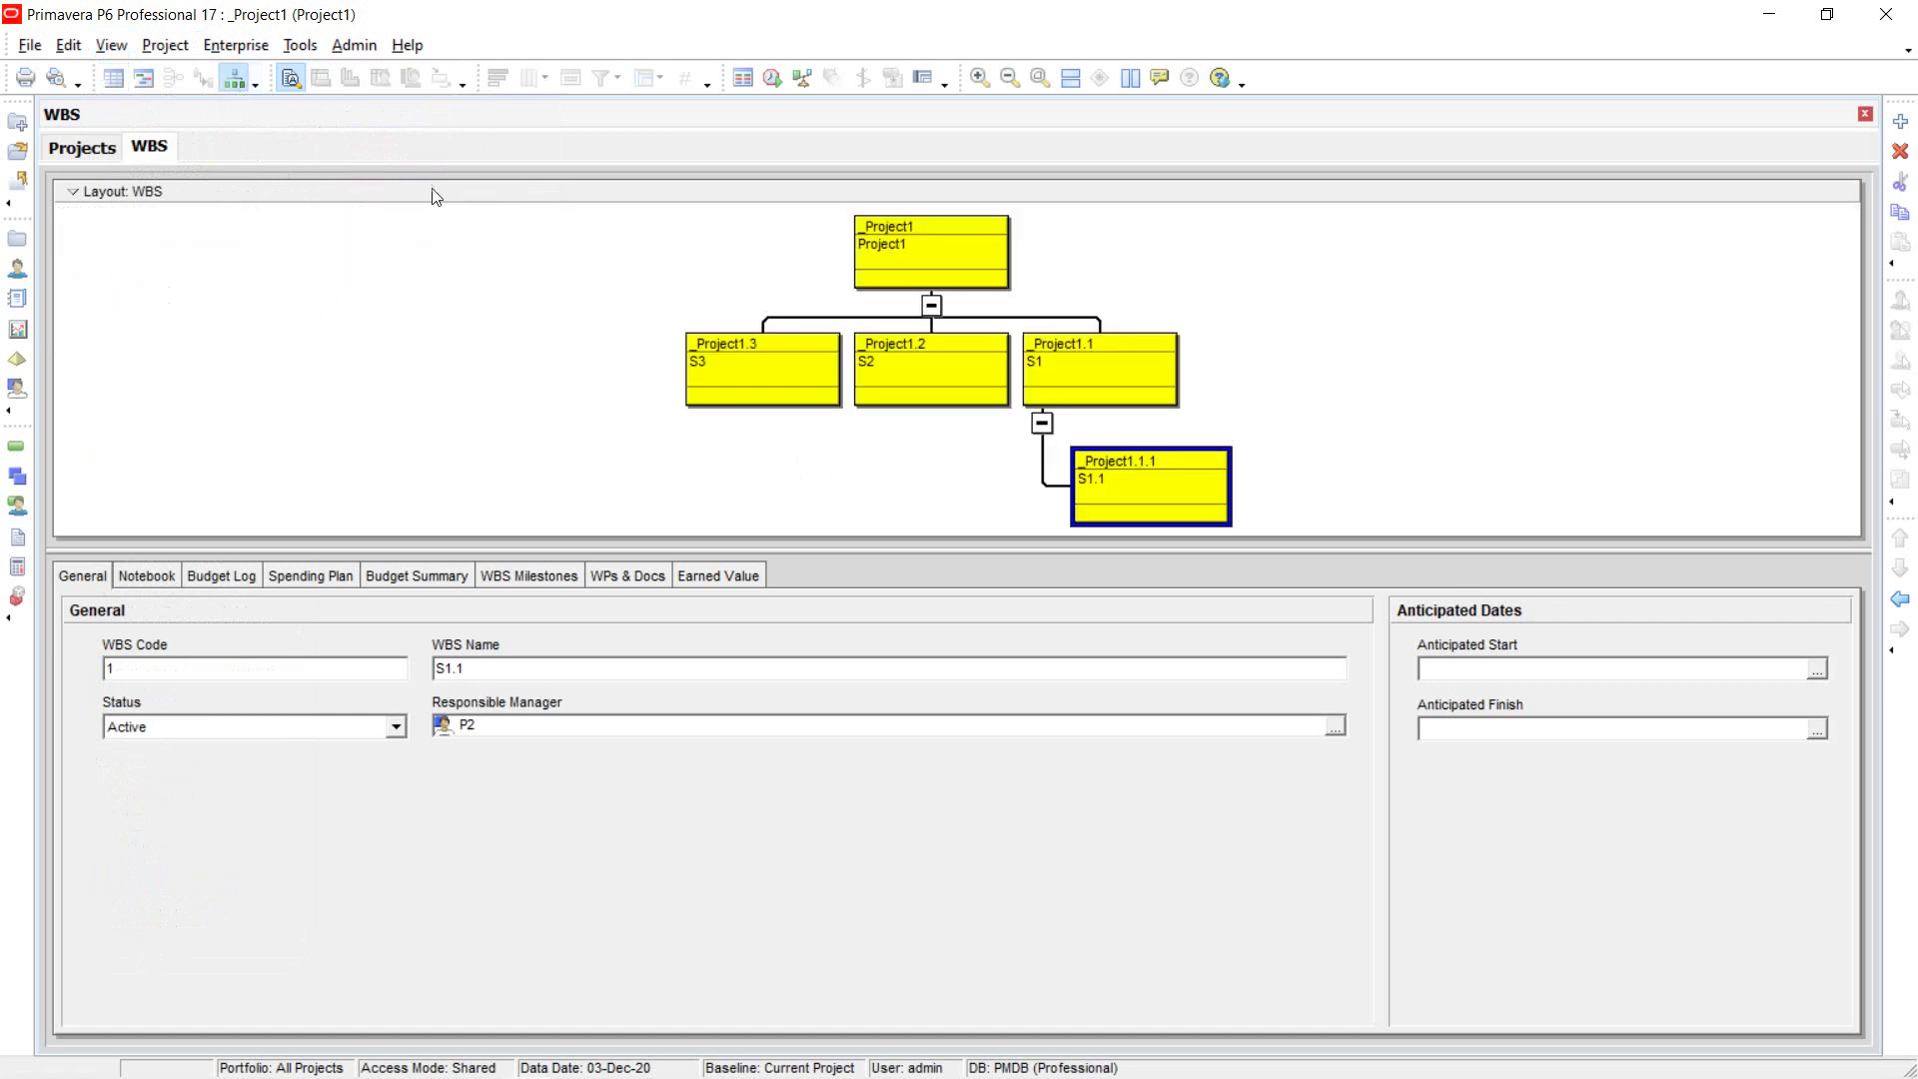
Delete the WBS element S1.1 beneath S1 in the chart.
scroll(737, 308, down, 1)
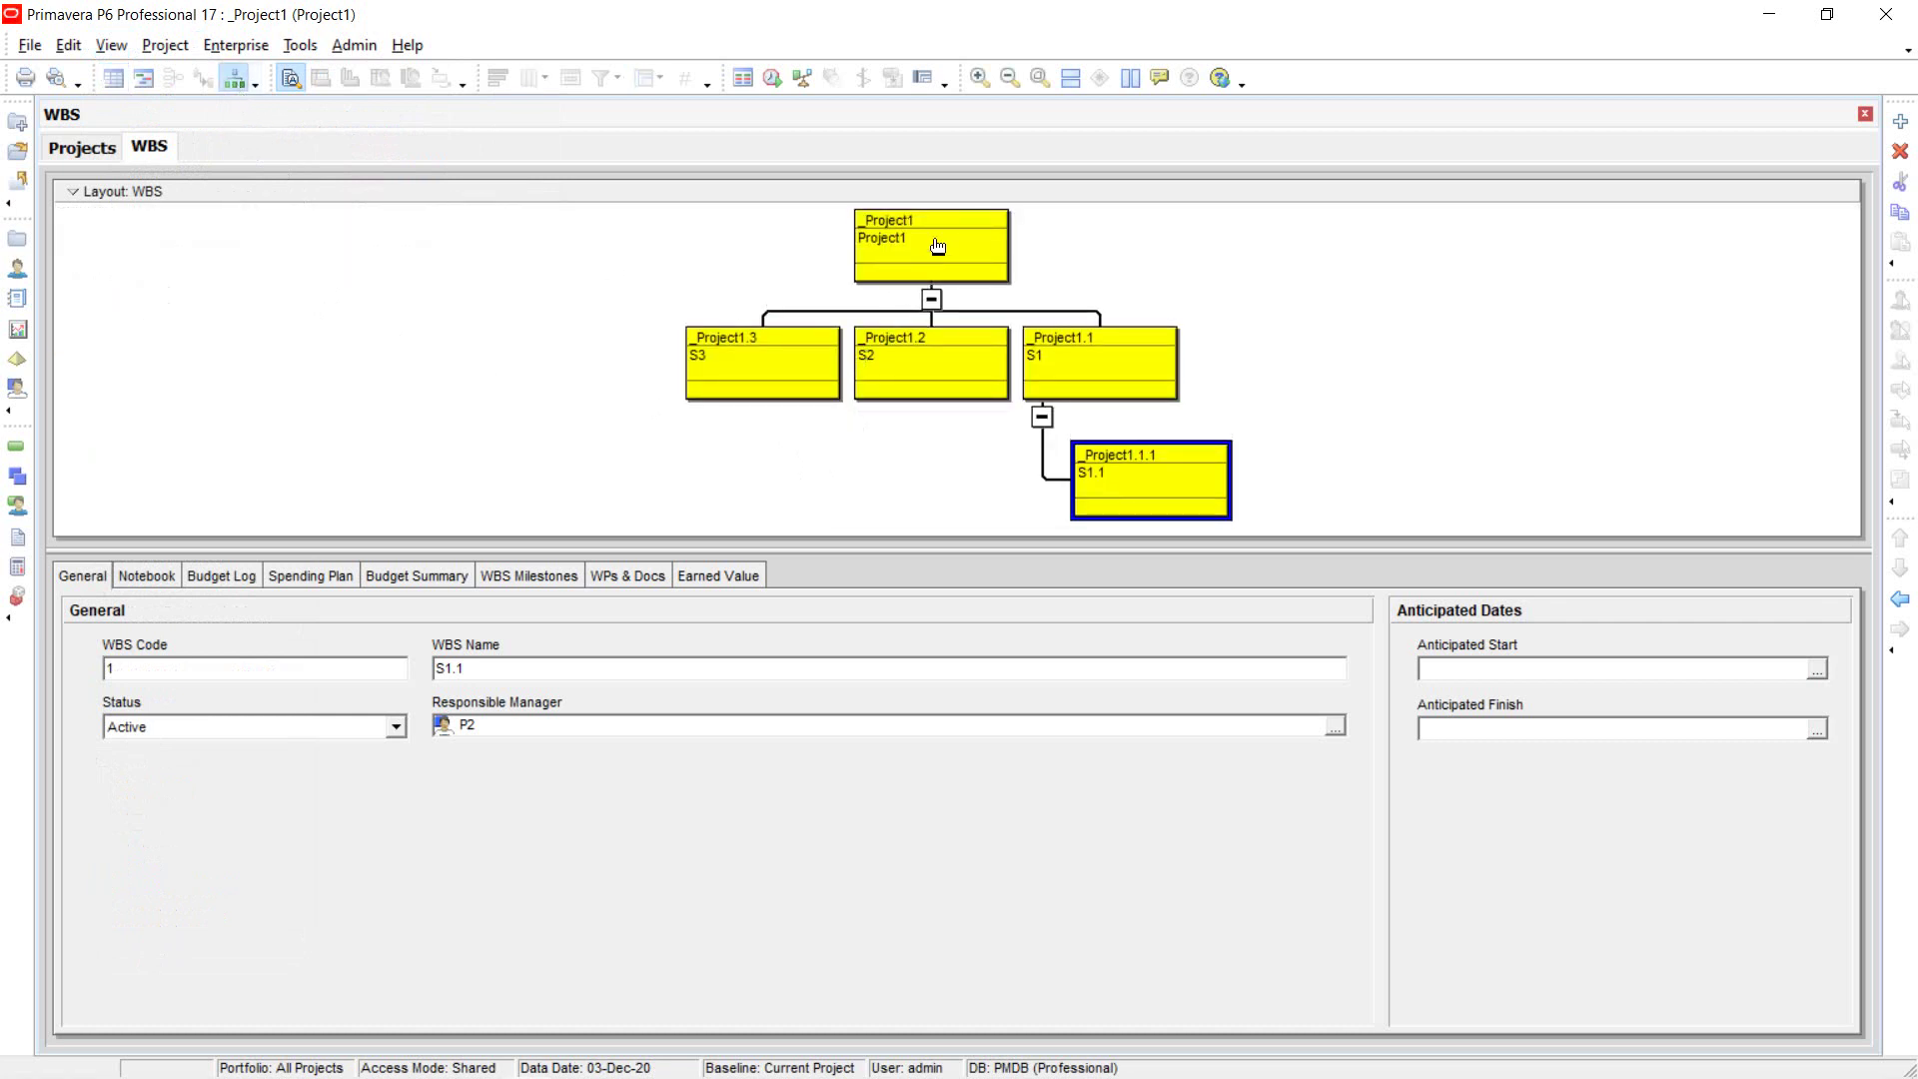
click(1110, 351)
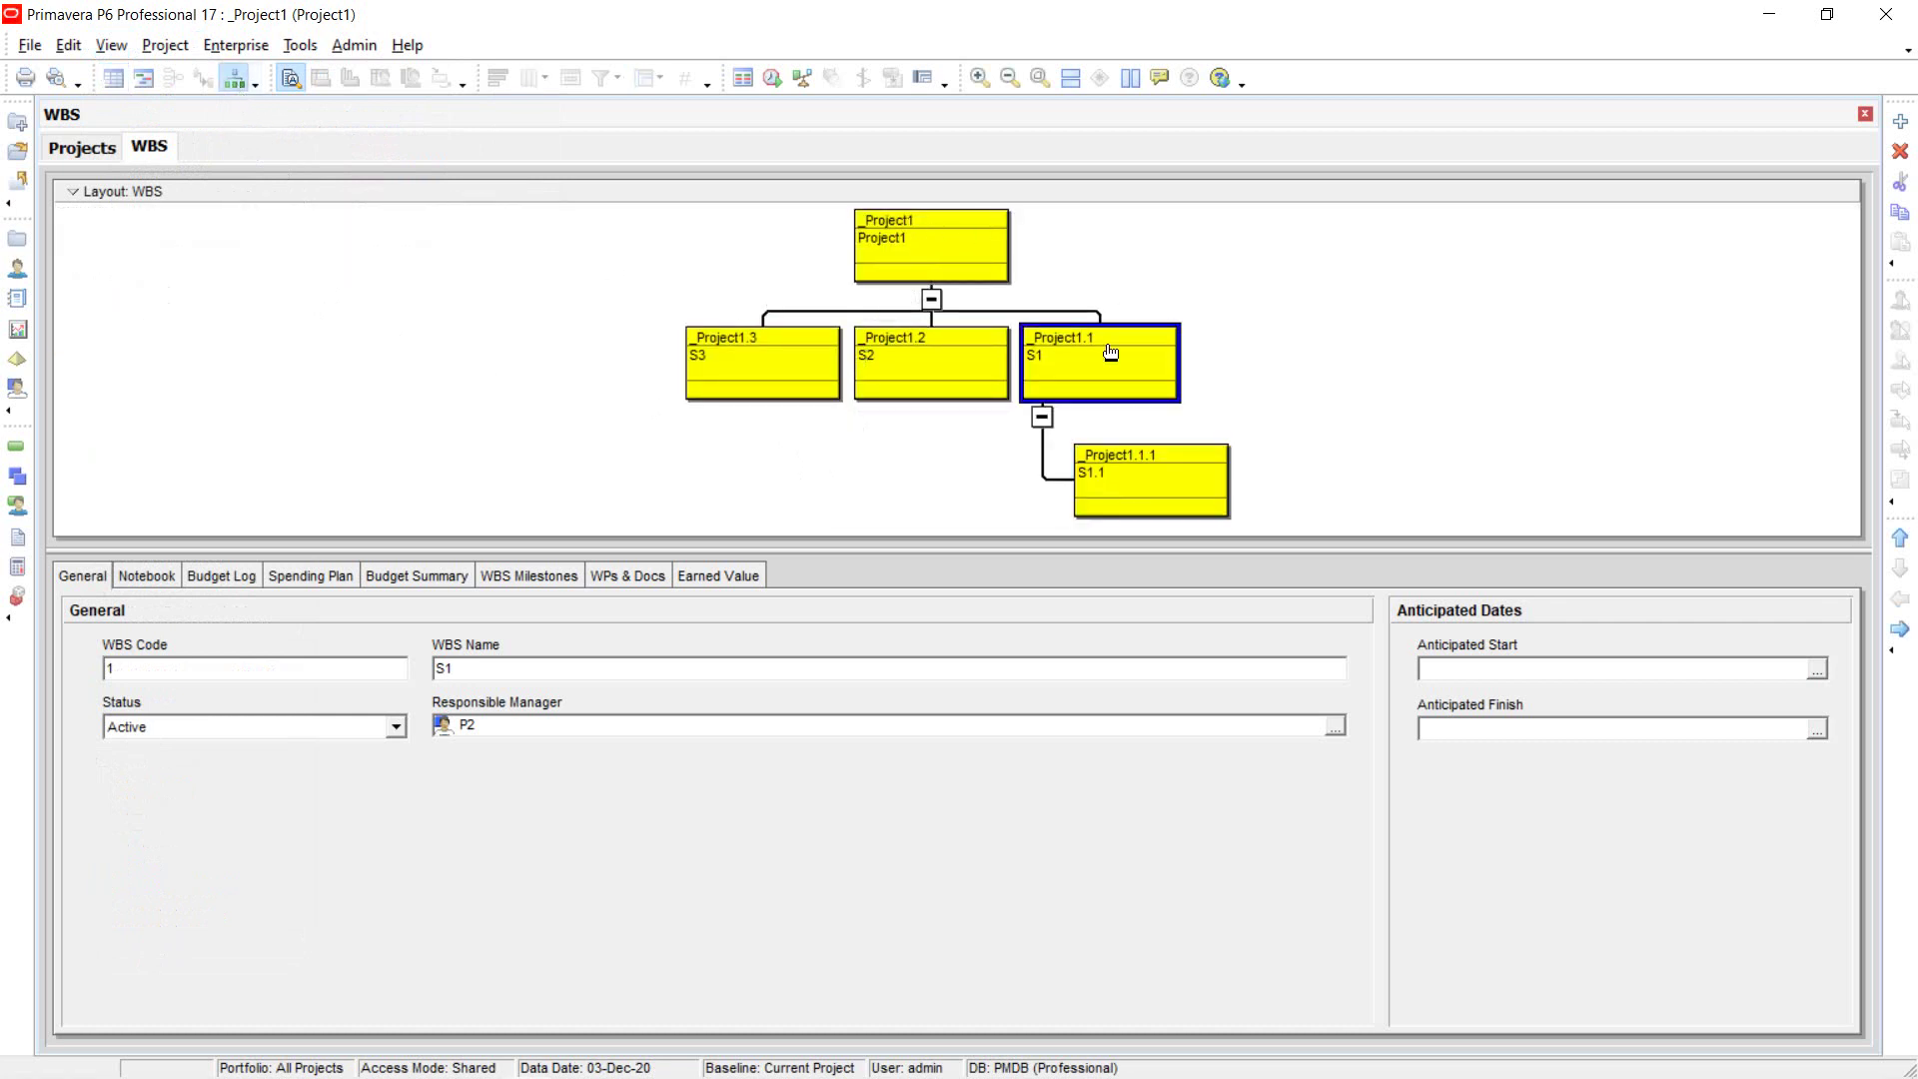
click(1140, 472)
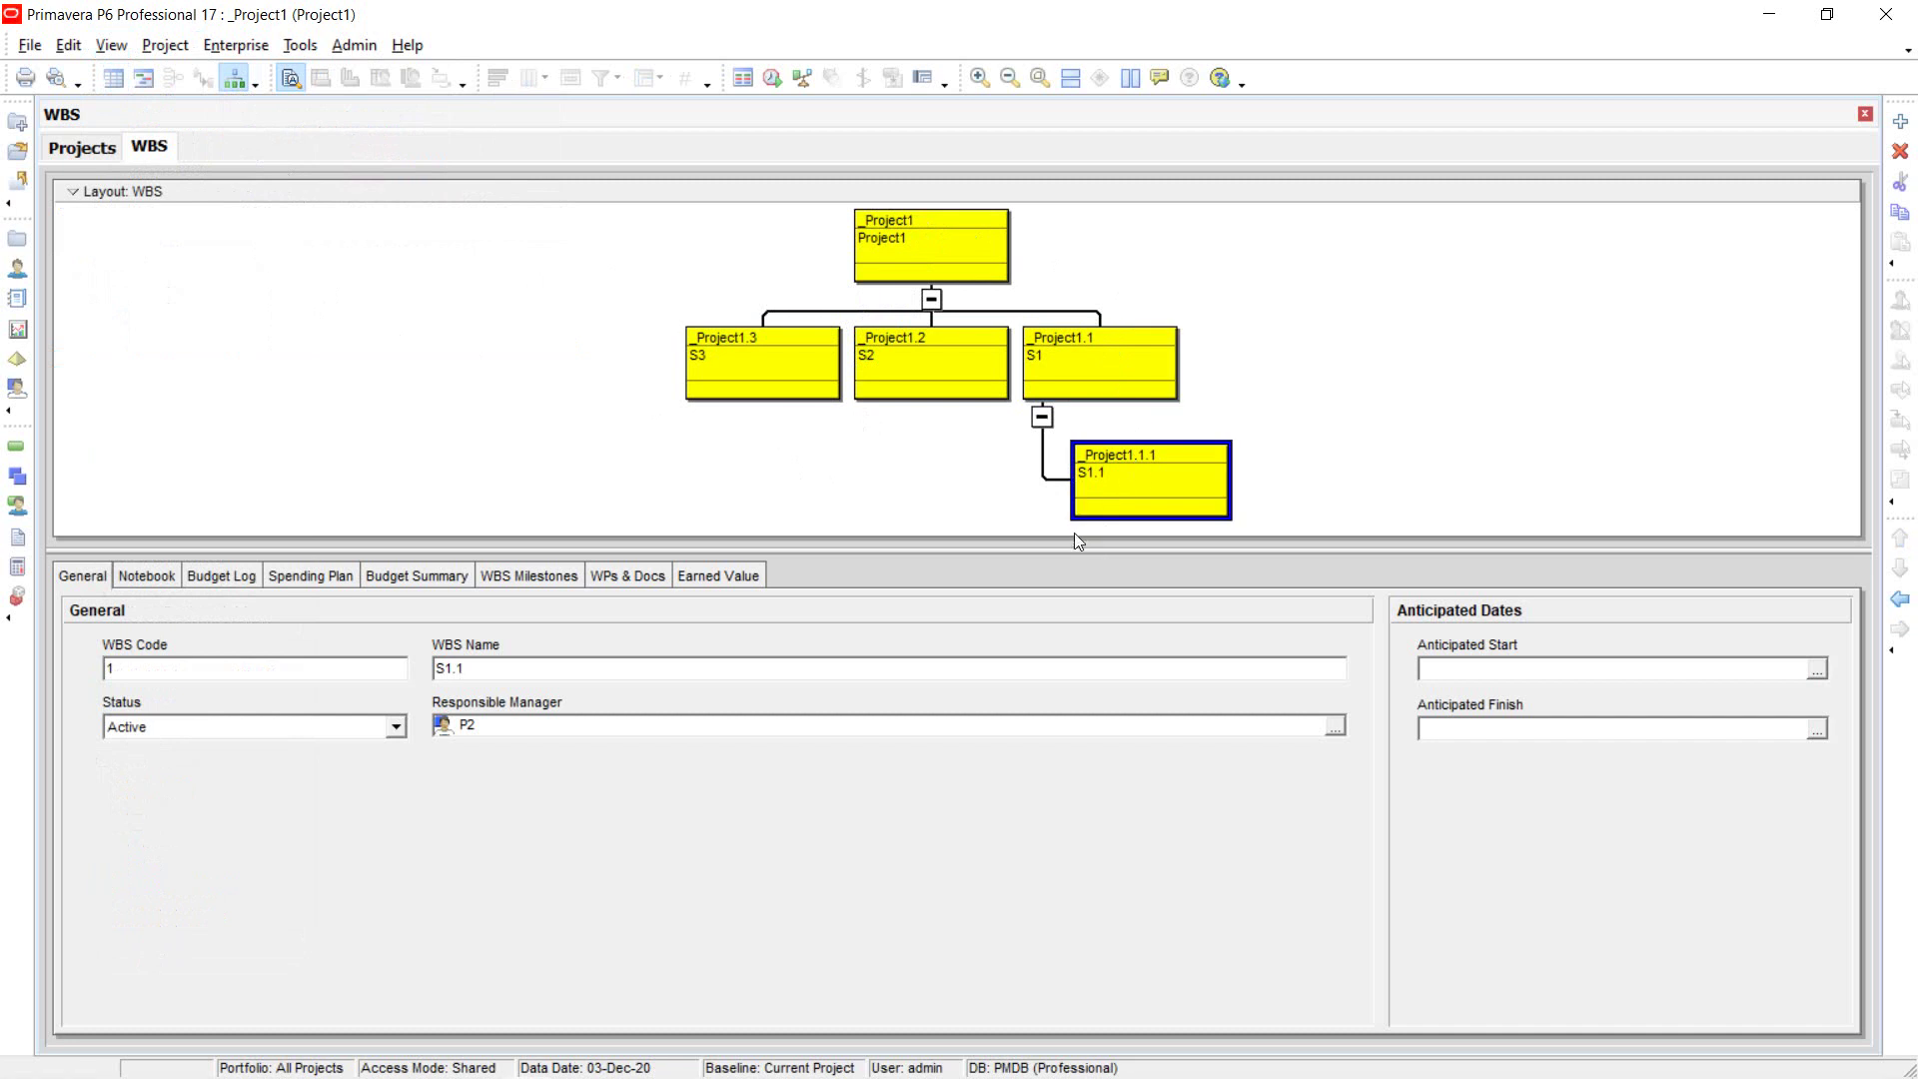
right_click(1135, 484)
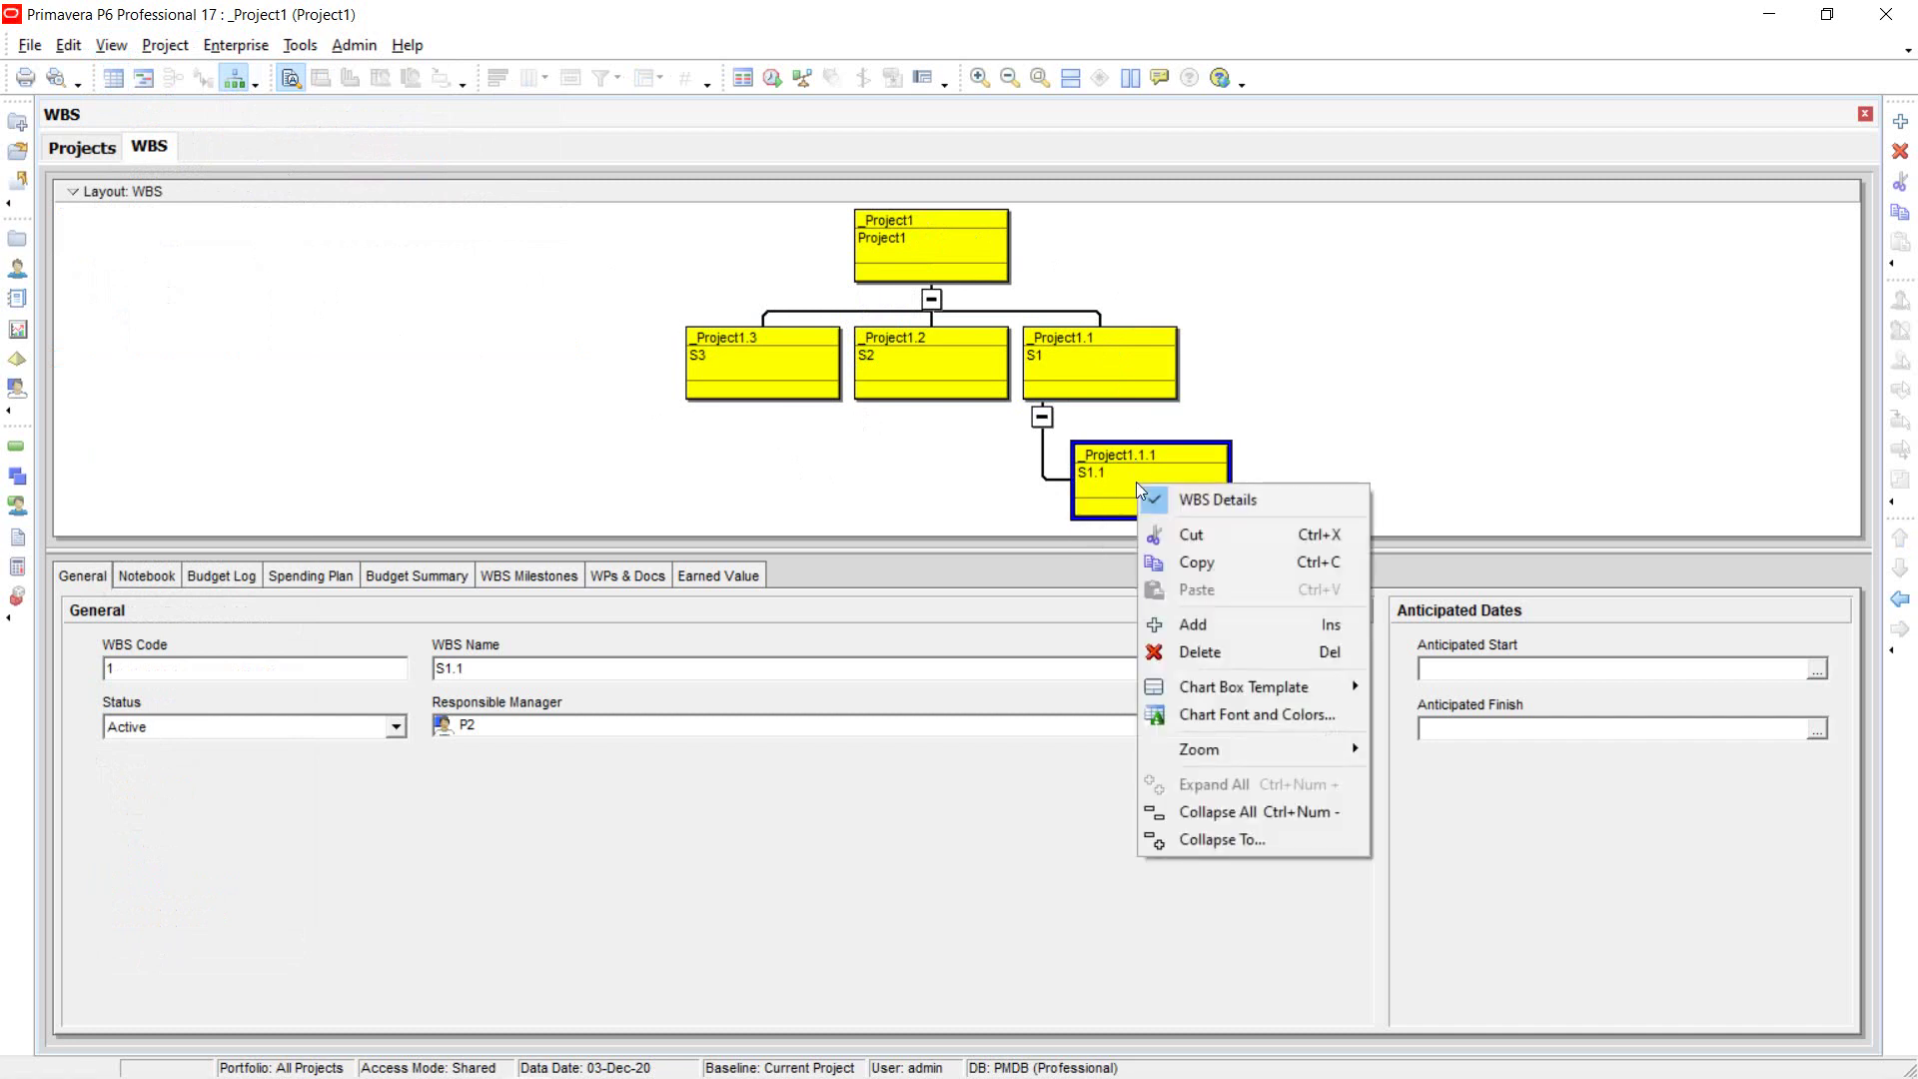
click(1202, 654)
click(926, 598)
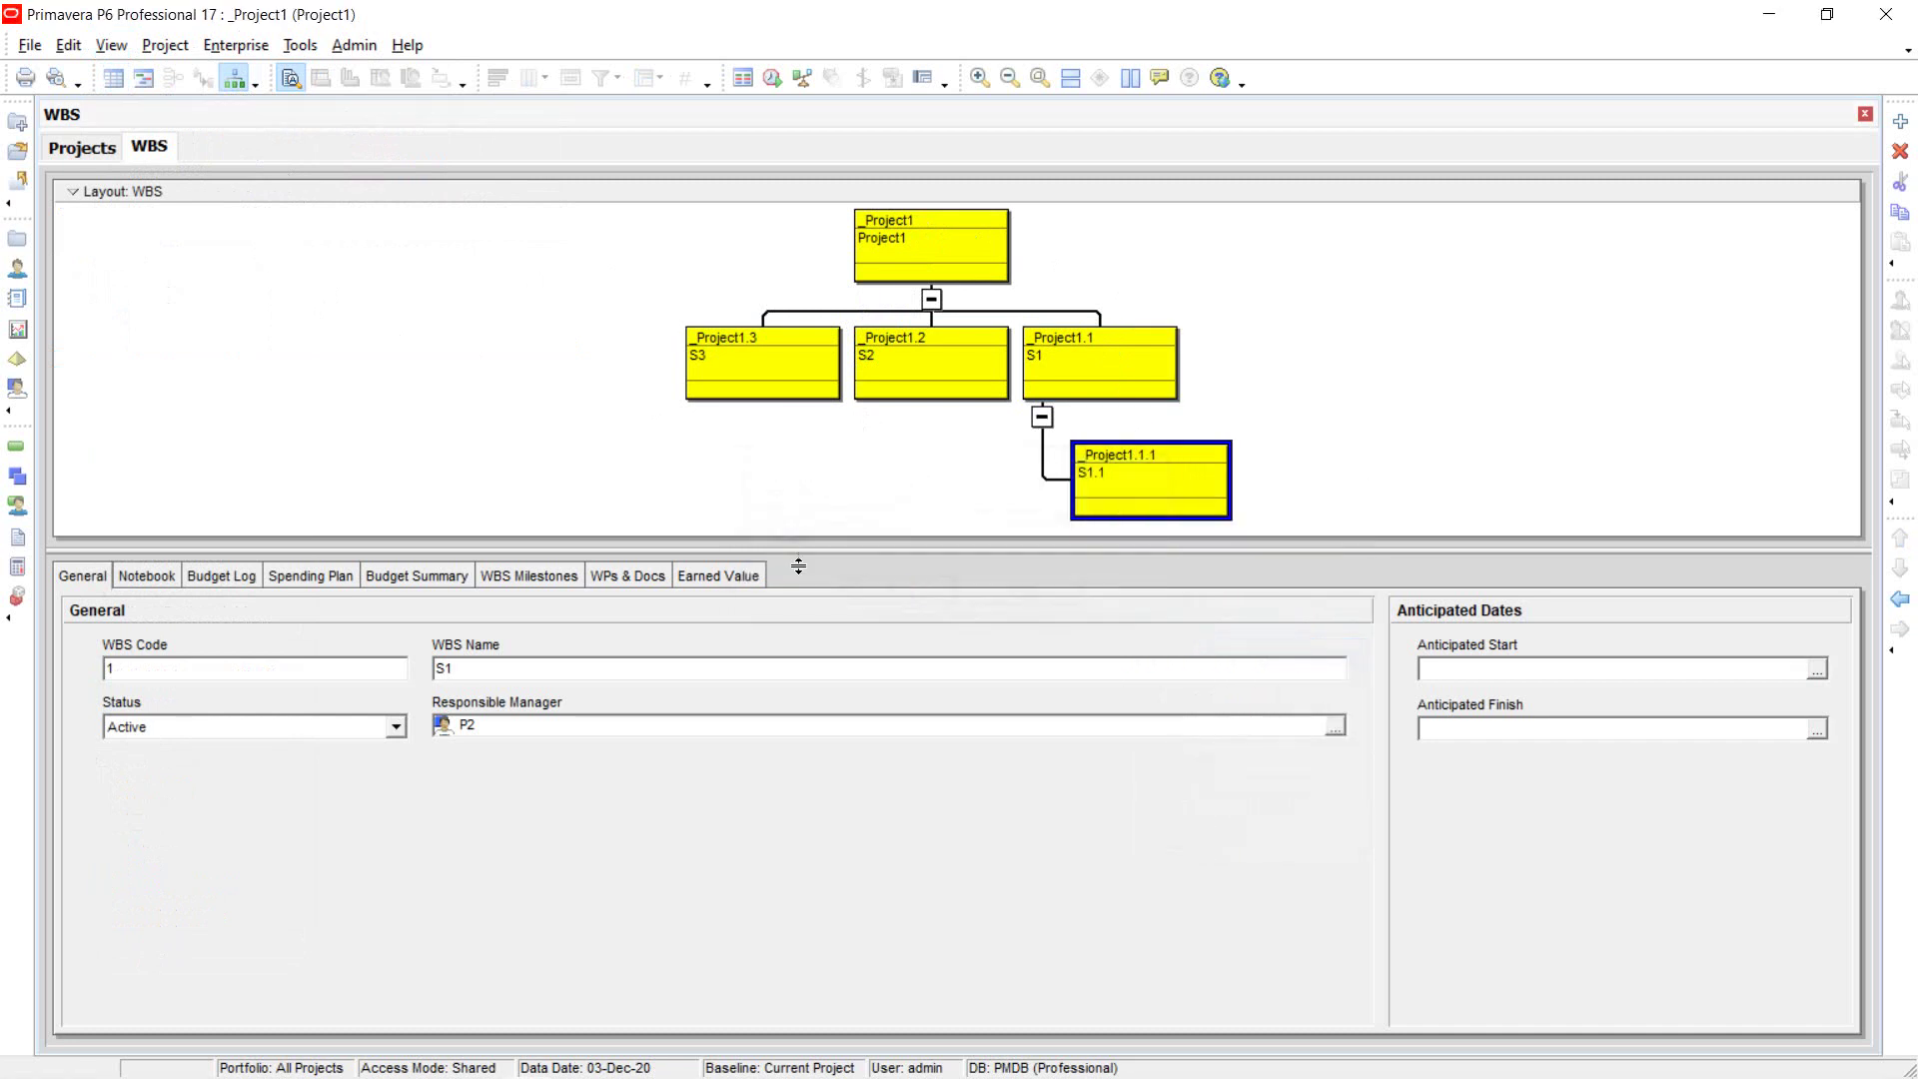